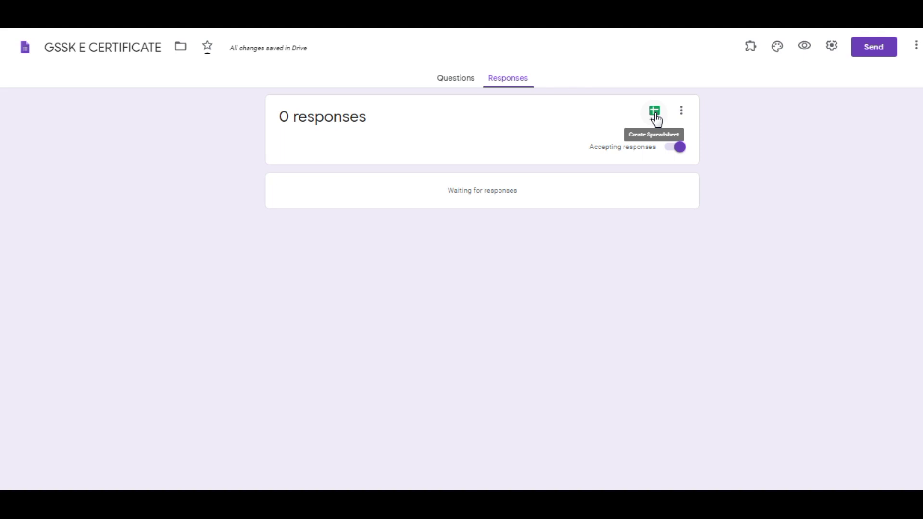
# Step: Create a new spreadsheet as the response destination for the GSSK E CERTIFICATE form
pyautogui.click(654, 114)
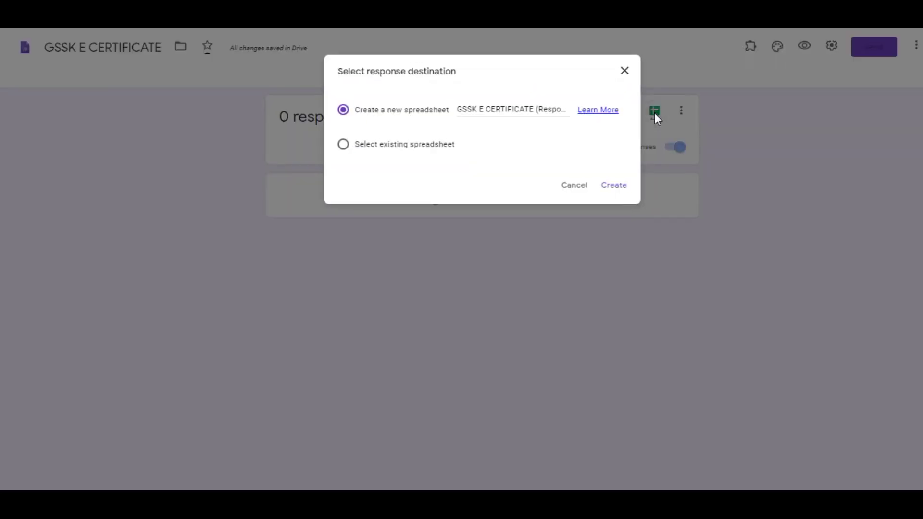
pyautogui.click(617, 191)
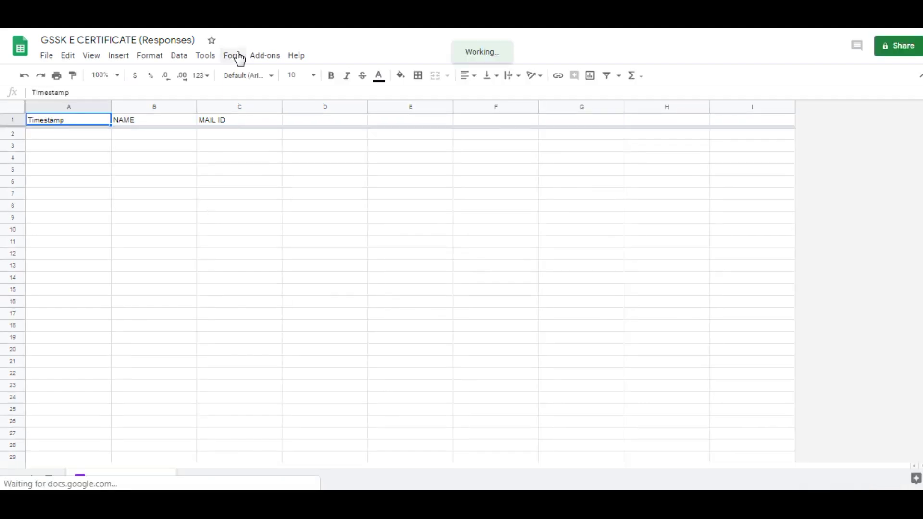
# Step: Search the add-on marketplace for AUTOCRAT and open the Autocrat add-on's page
pyautogui.click(266, 57)
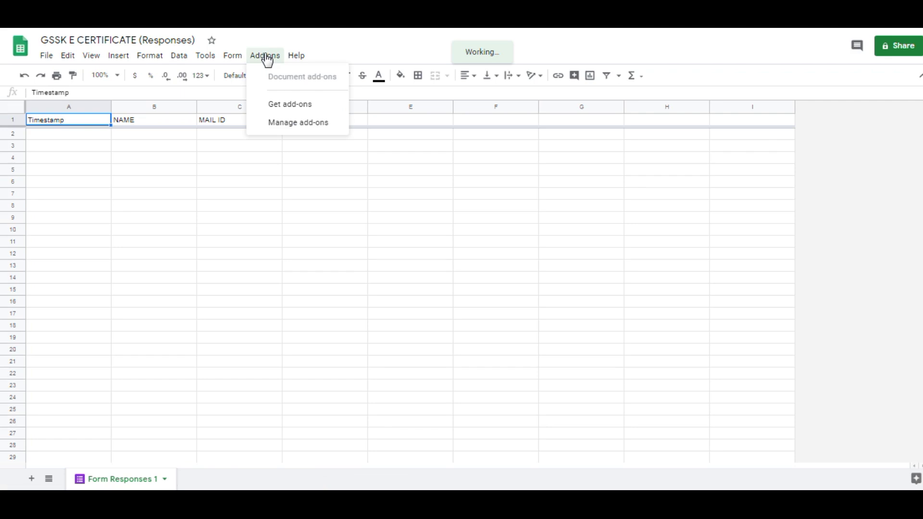
pyautogui.click(307, 104)
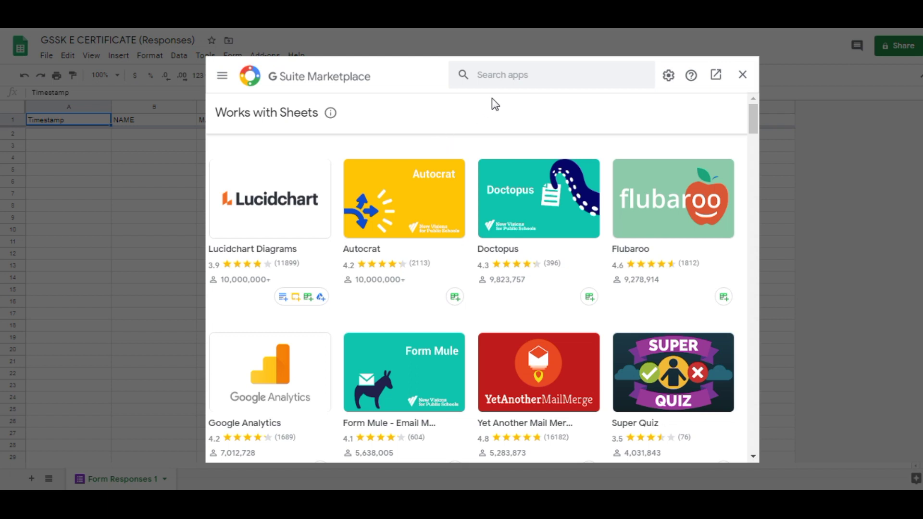
pyautogui.click(524, 79)
pyautogui.write('AUTOCRAT')
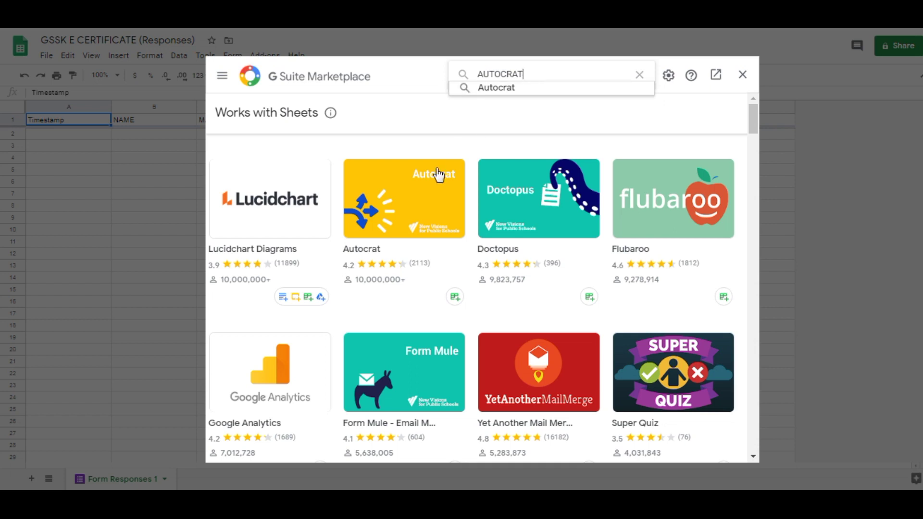
pyautogui.click(410, 188)
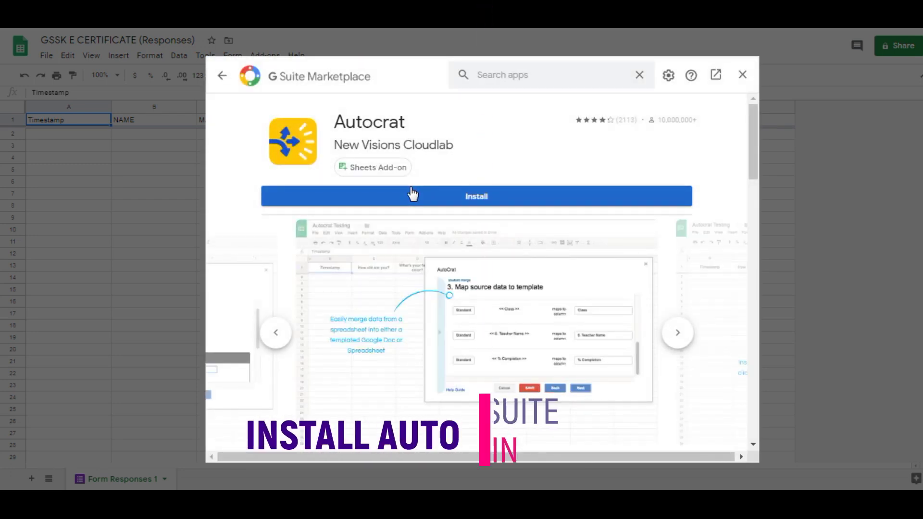
# Step: Install the Autocrat add-on, allow its requested account permissions and close the marketplace
pyautogui.click(455, 202)
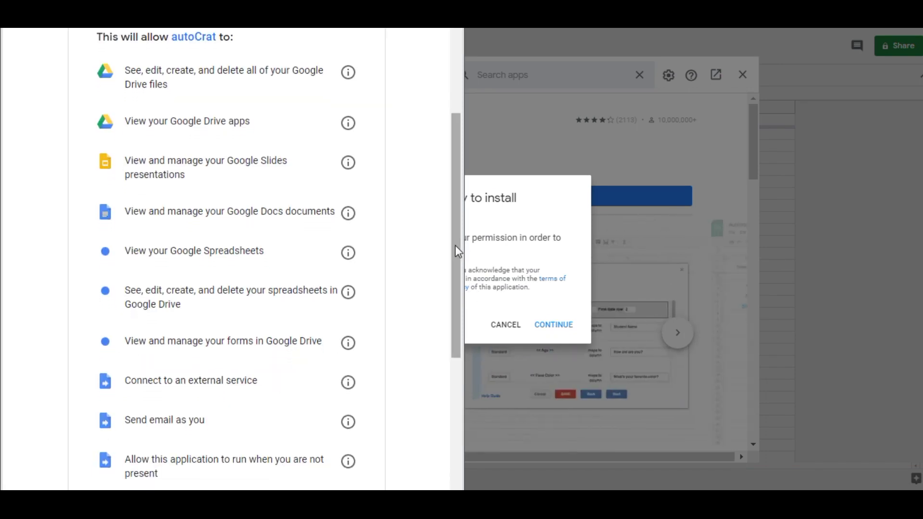
pyautogui.moveTo(454, 245); pyautogui.dragTo(456, 394)
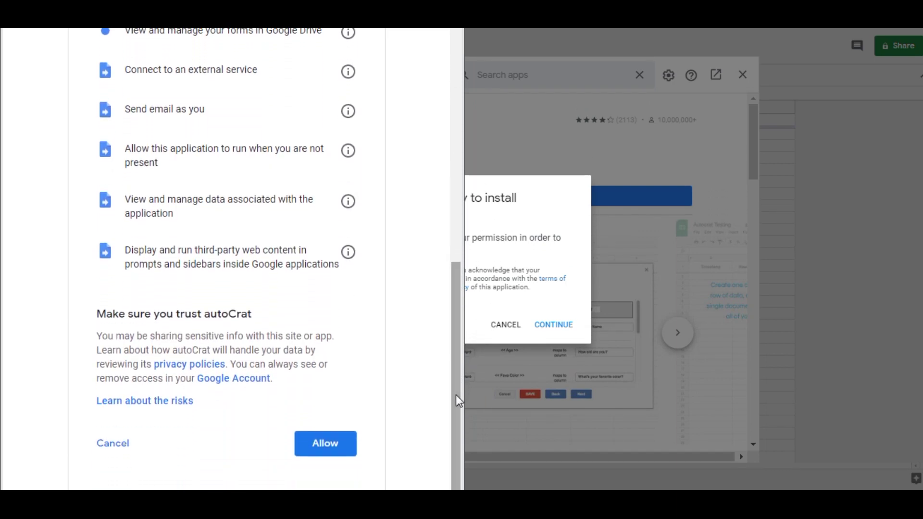
pyautogui.click(323, 444)
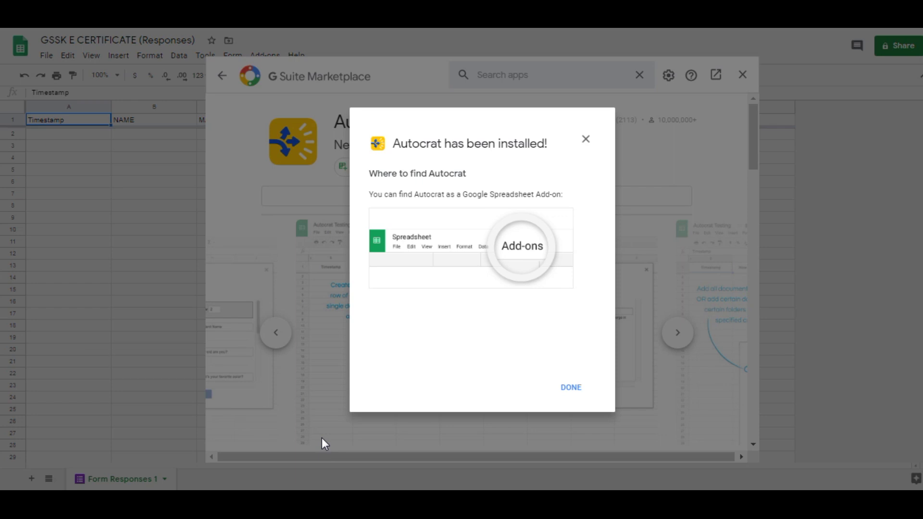
pyautogui.click(567, 391)
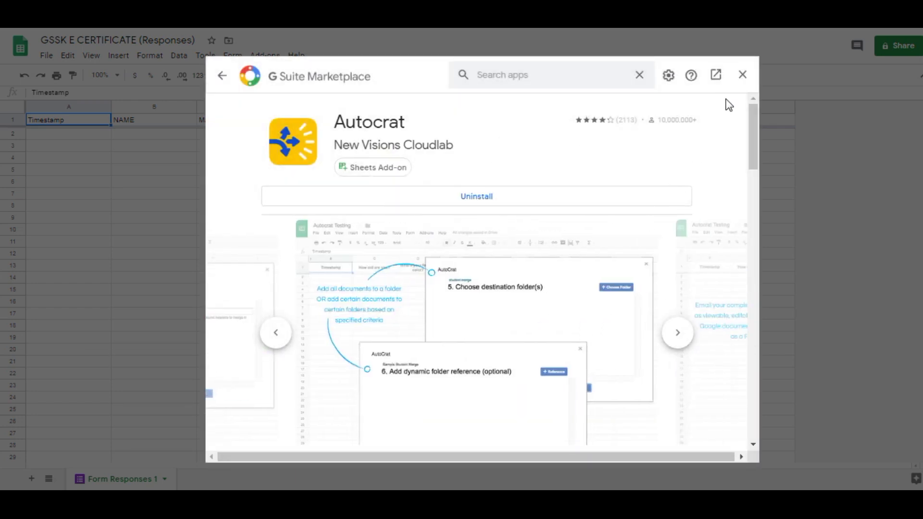
pyautogui.click(740, 76)
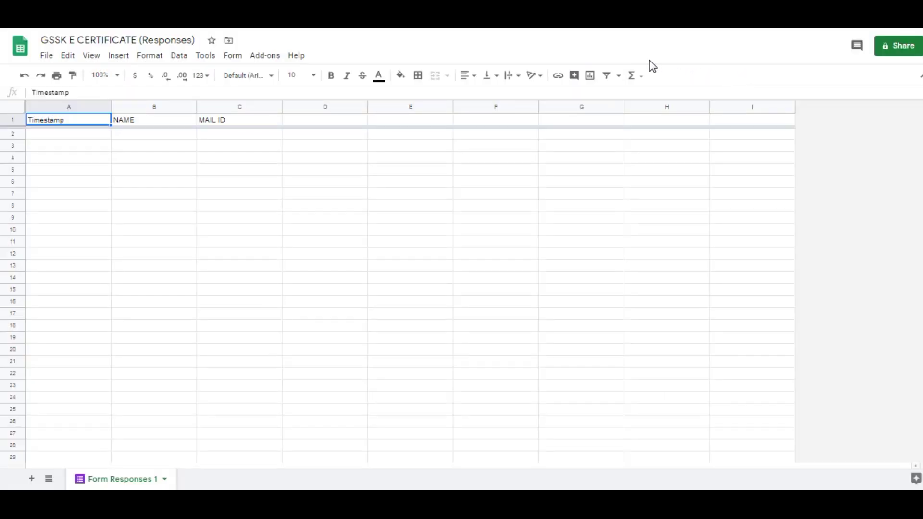
# Step: Switch to Google Drive and view the connected apps under Manage Apps in its settings
pyautogui.hotkey('ctrl', 'Tab')
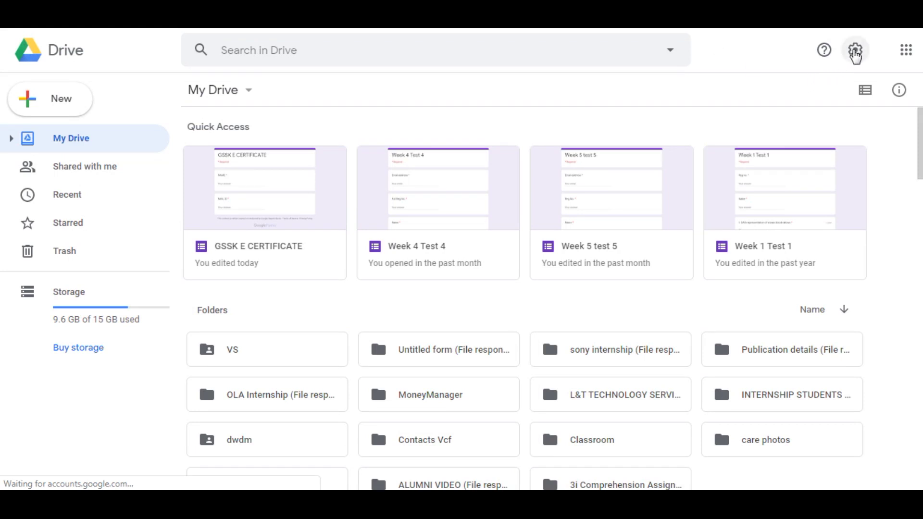
pyautogui.click(855, 54)
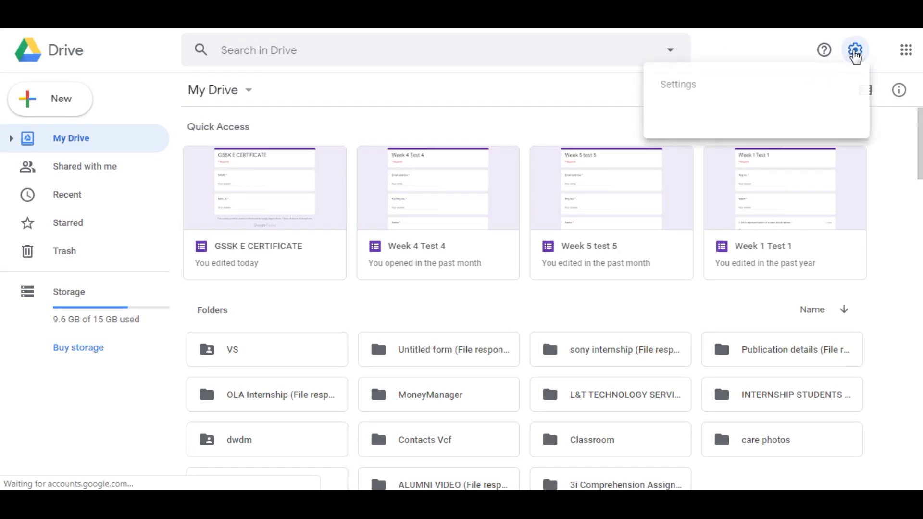
pyautogui.click(705, 87)
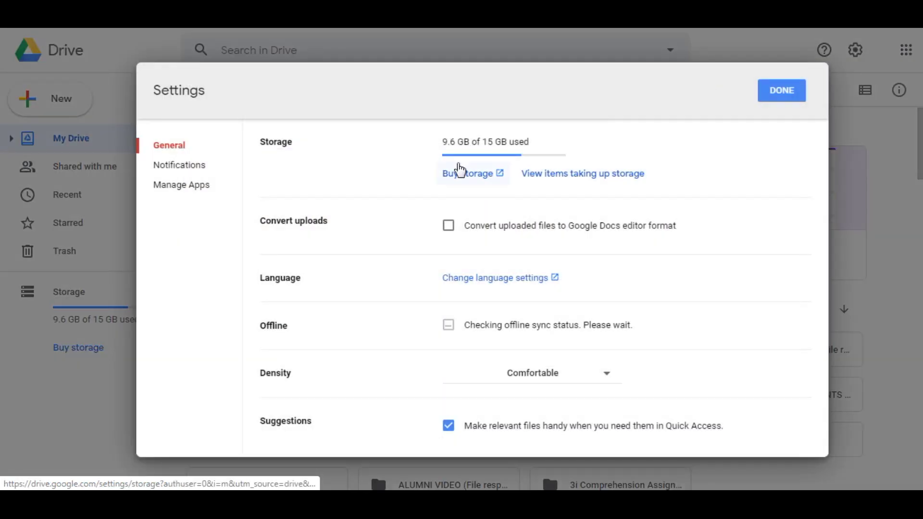
pyautogui.click(207, 196)
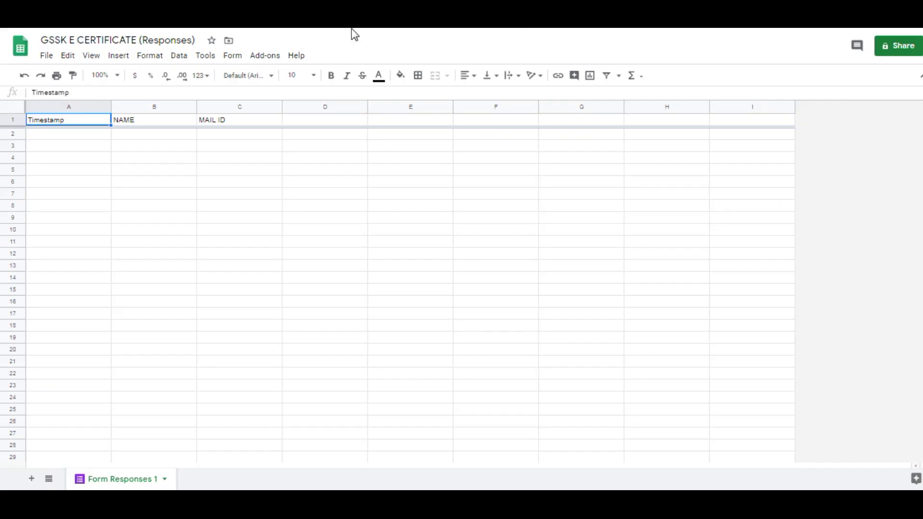
# Step: Launch Autocrat from the responses spreadsheet, create a new merge job named JOB1 and proceed to its template choice
pyautogui.click(272, 58)
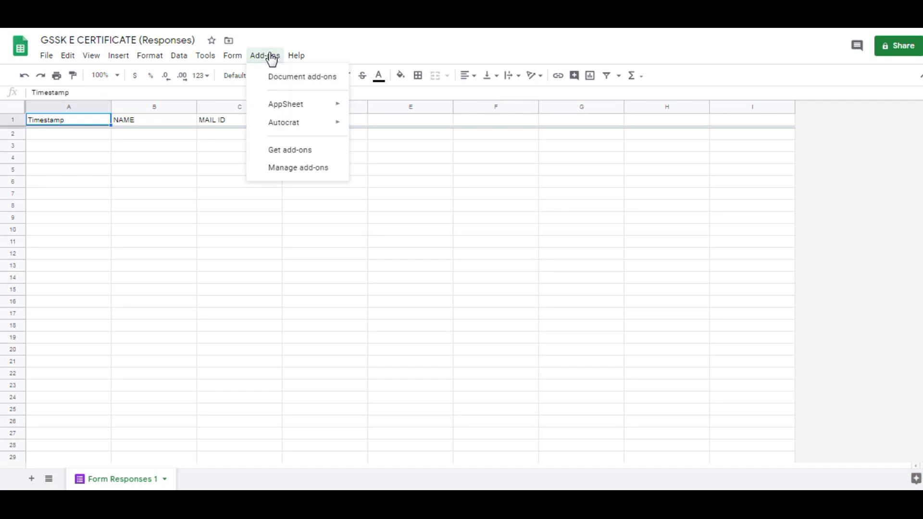
pyautogui.moveTo(316, 125)
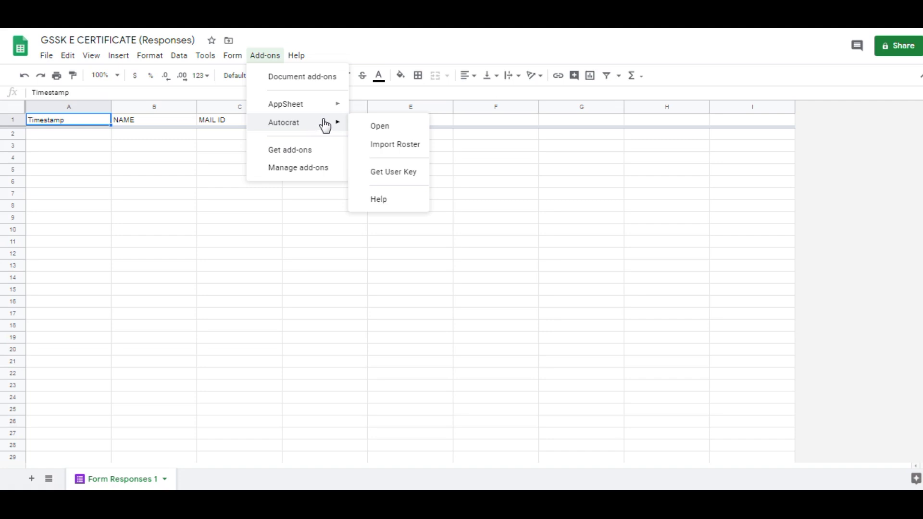
pyautogui.click(369, 126)
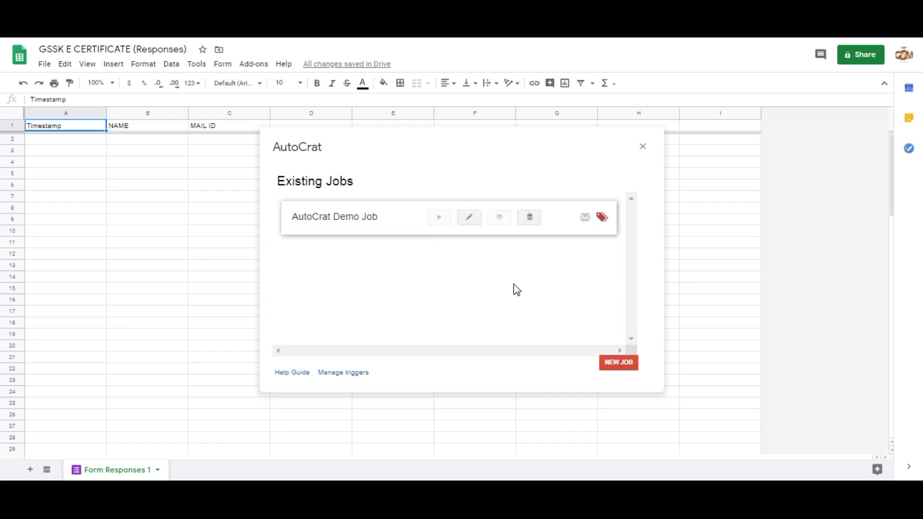
pyautogui.click(617, 363)
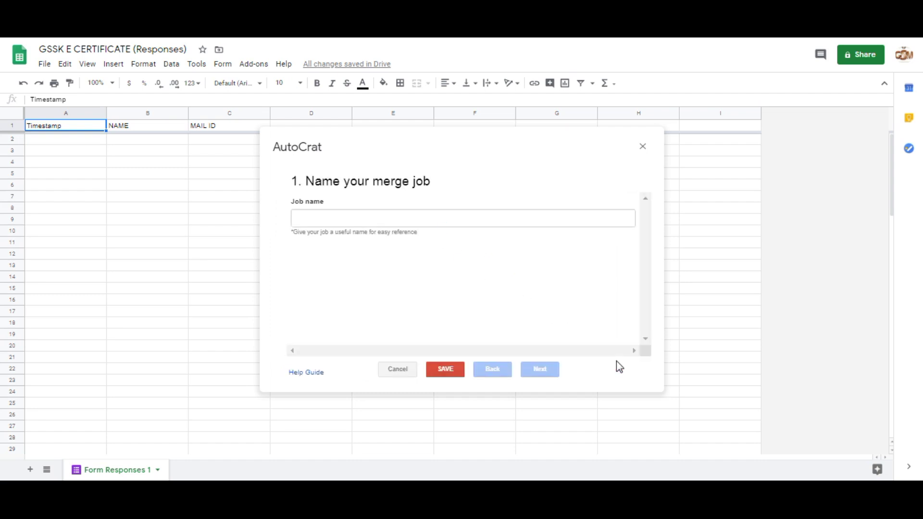
pyautogui.click(400, 217)
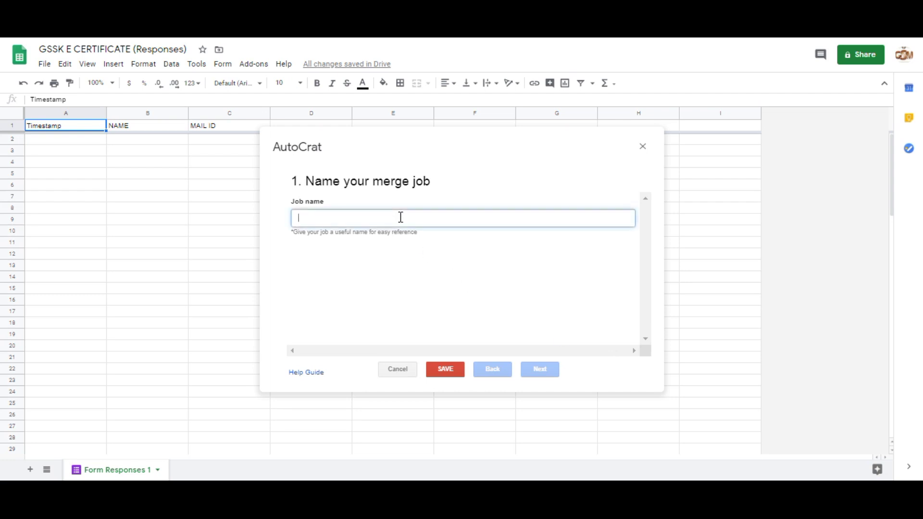
pyautogui.write('JOB1')
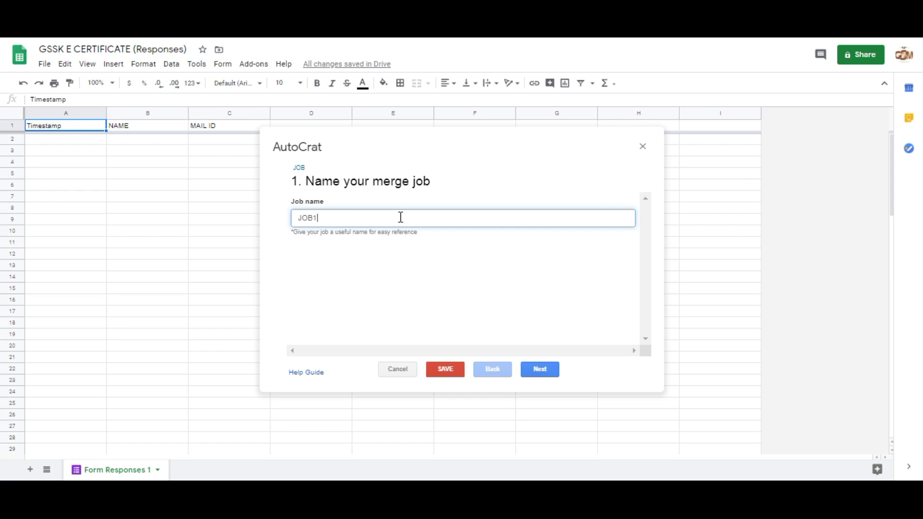
pyautogui.click(539, 370)
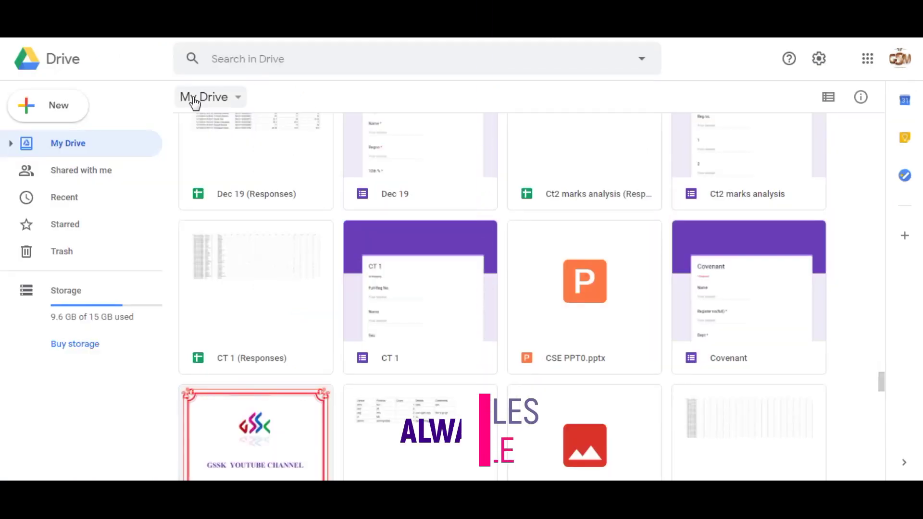
# Step: Create a blank Google Slides presentation in Google Drive
pyautogui.click(60, 118)
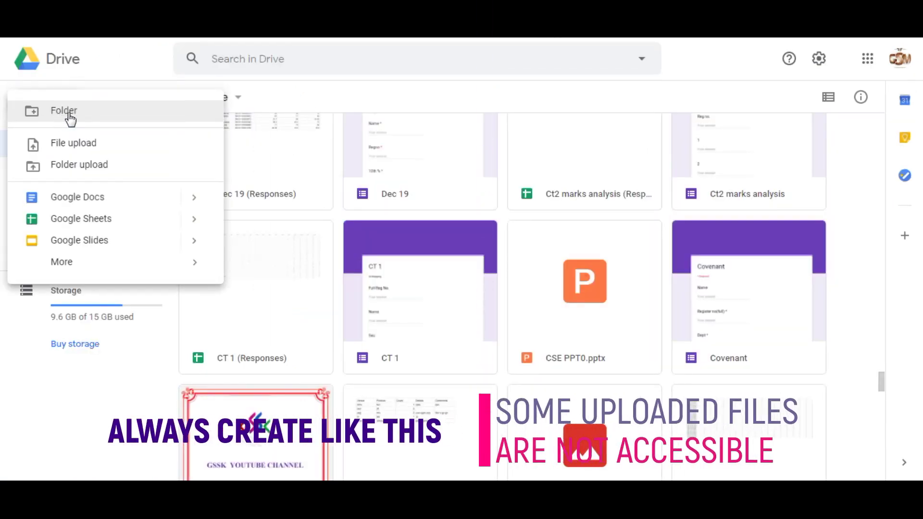
pyautogui.moveTo(192, 241)
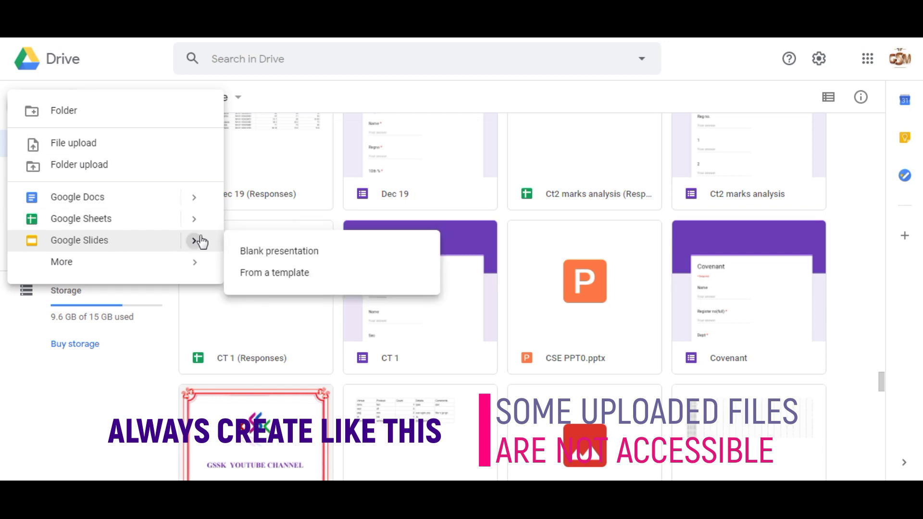
pyautogui.click(291, 260)
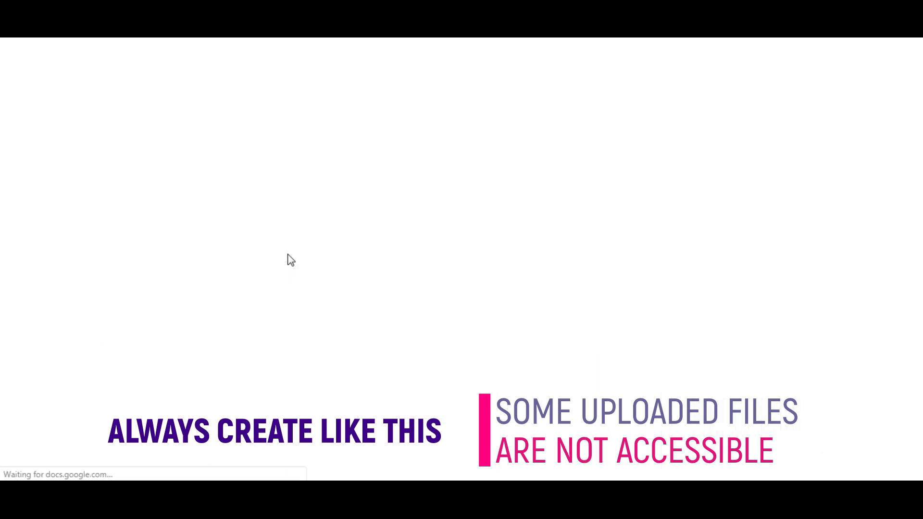
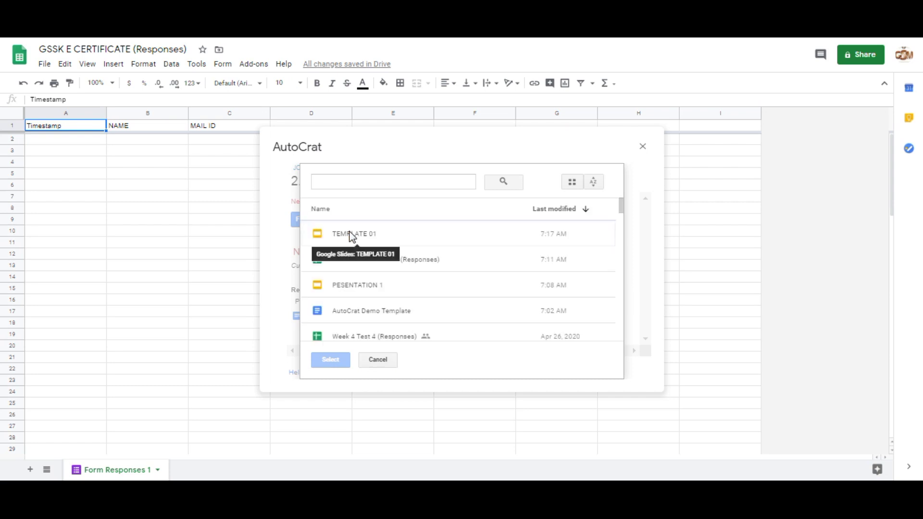
# Step: Choose the Google Slides file TEMPLATE 01 from Drive as JOB1's template and proceed to data mapping
pyautogui.click(349, 235)
pyautogui.click(331, 362)
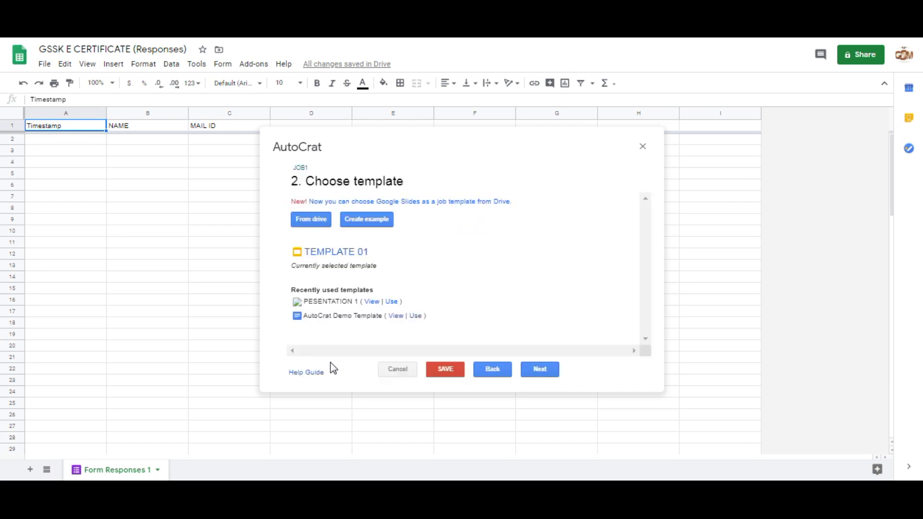
pyautogui.click(535, 371)
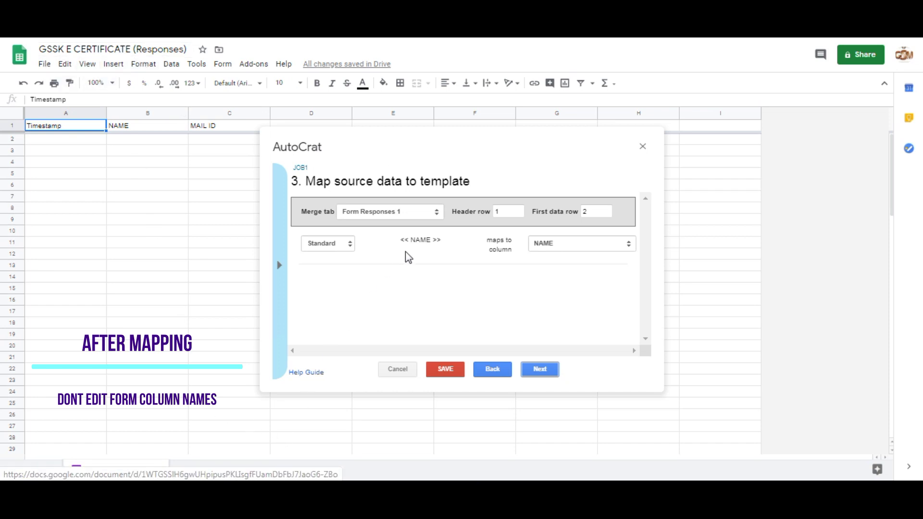
# Step: Keep Form Responses 1 as the merge tab, map the <<NAME>> tag to the NAME column and proceed to the file settings
pyautogui.click(420, 214)
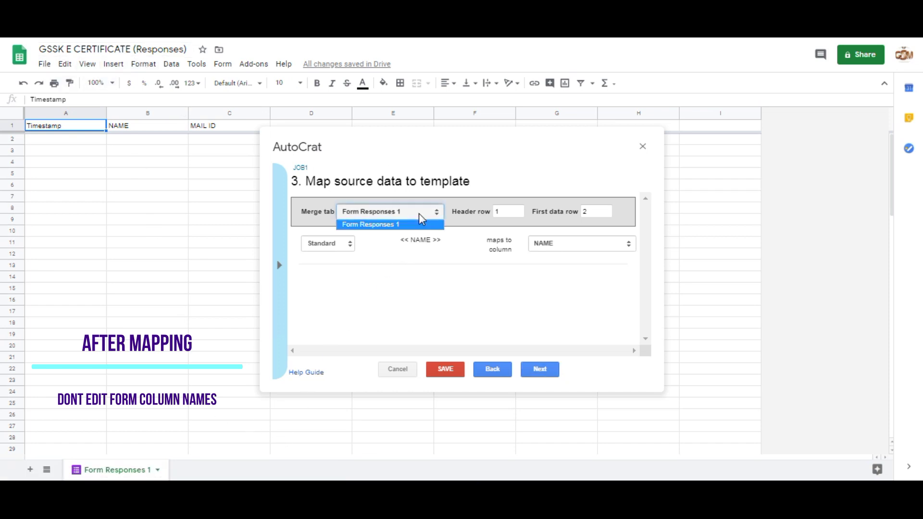
pyautogui.click(420, 215)
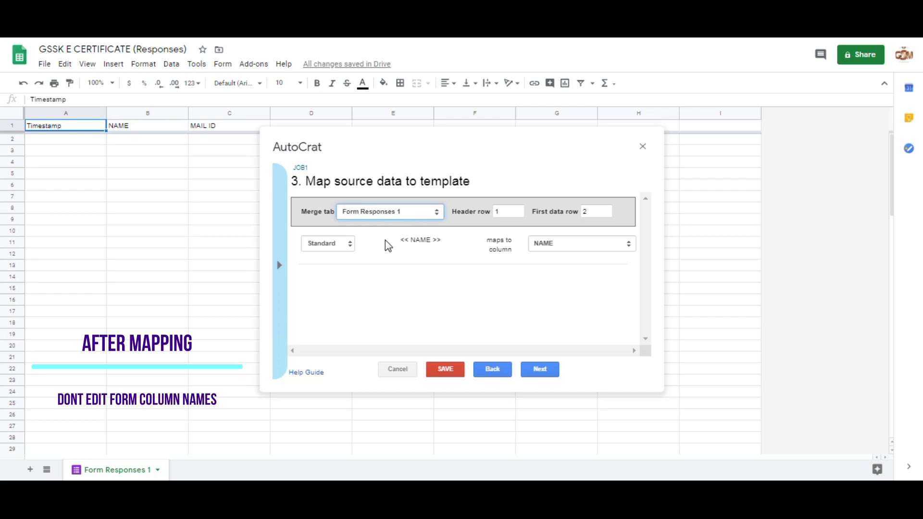
pyautogui.moveTo(402, 239); pyautogui.dragTo(448, 247)
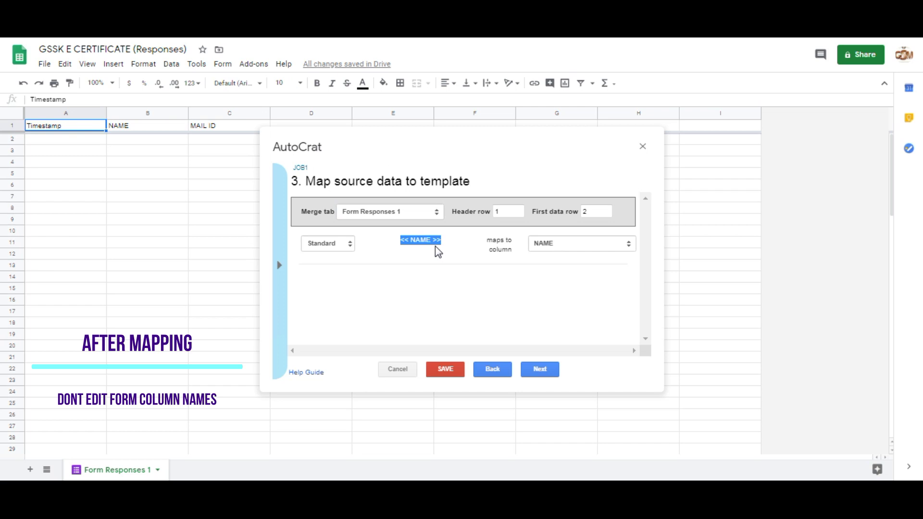
pyautogui.click(560, 249)
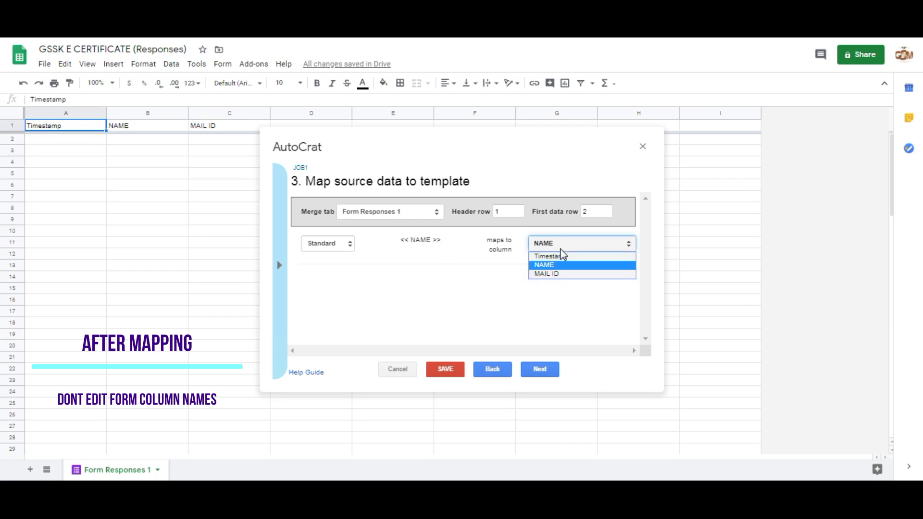
pyautogui.click(563, 266)
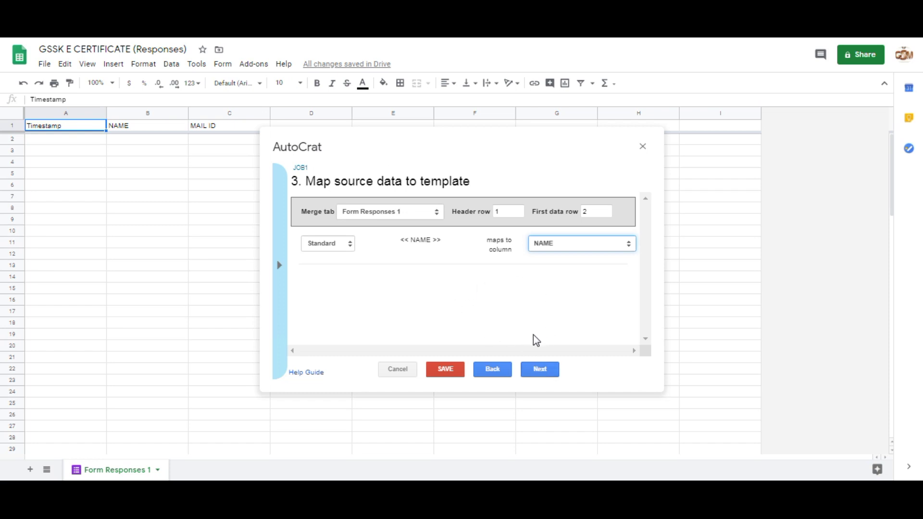
pyautogui.click(541, 371)
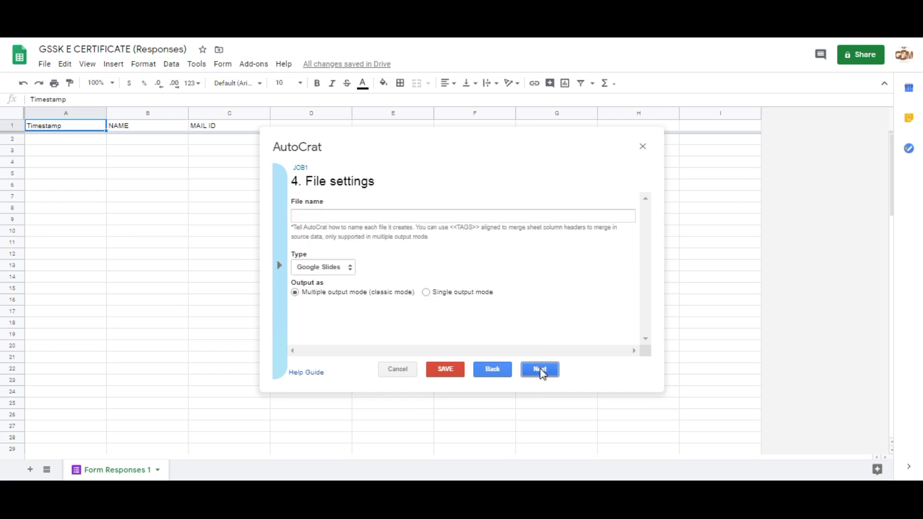
# Step: Name the merged files CERT <<NOW>>, set their type to PDF and proceed to the destination folder settings
pyautogui.click(372, 217)
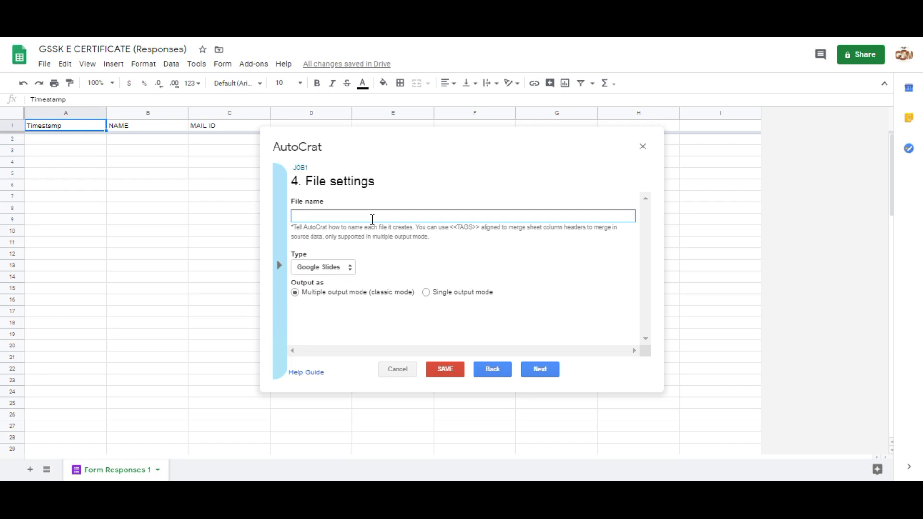
pyautogui.write('CERT')
pyautogui.click(280, 269)
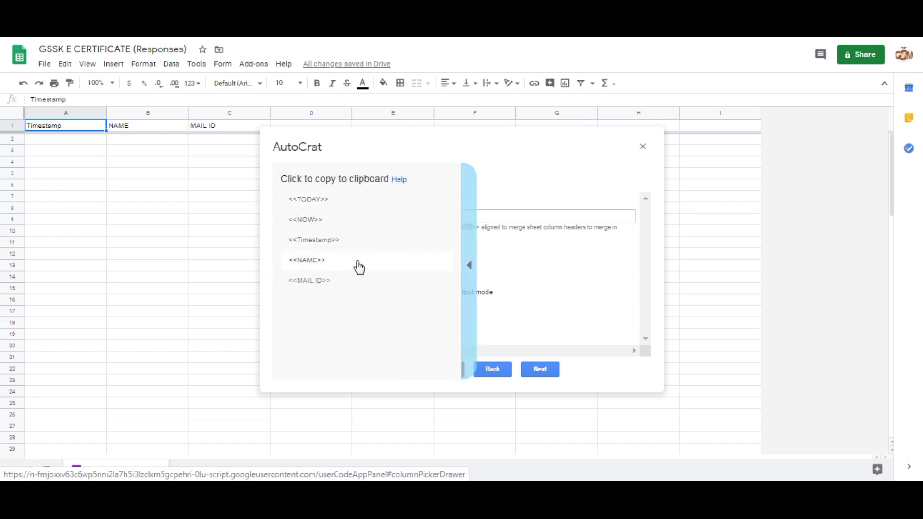
pyautogui.click(323, 230)
pyautogui.click(343, 217)
pyautogui.write('<<NOW>>')
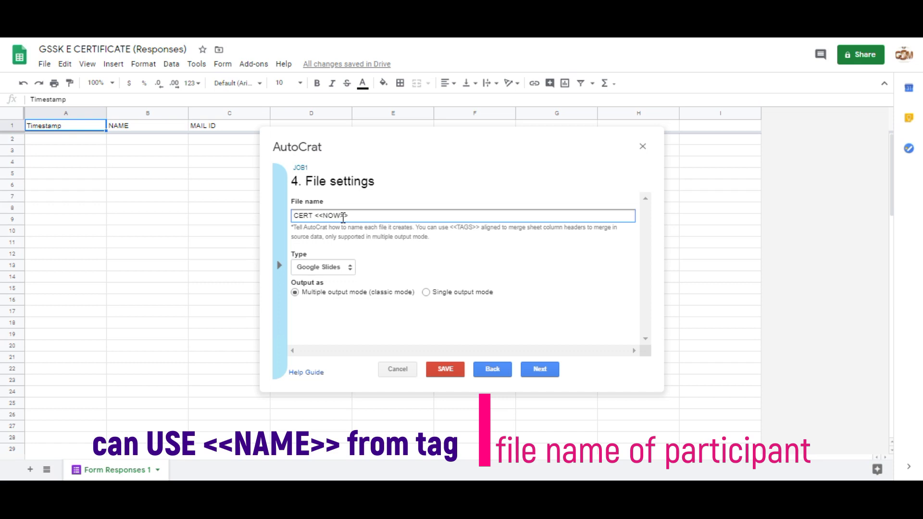
pyautogui.click(342, 267)
pyautogui.click(333, 290)
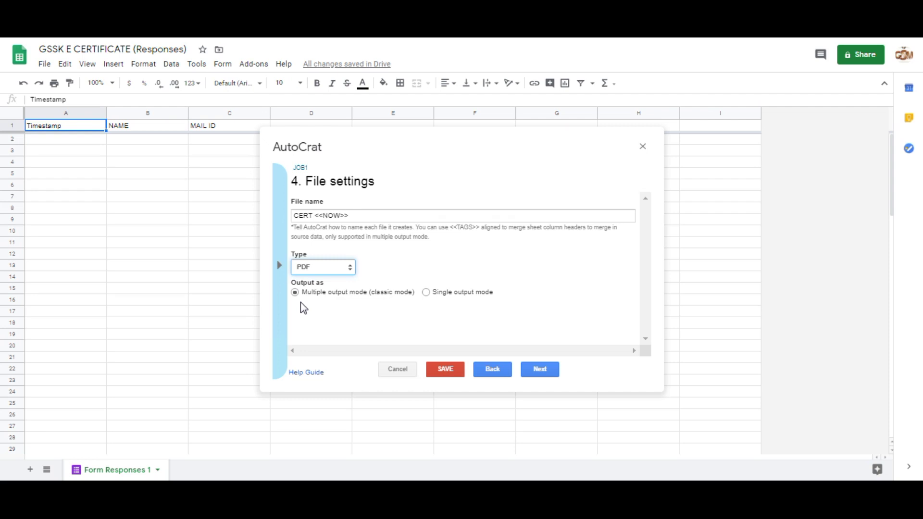
pyautogui.click(538, 371)
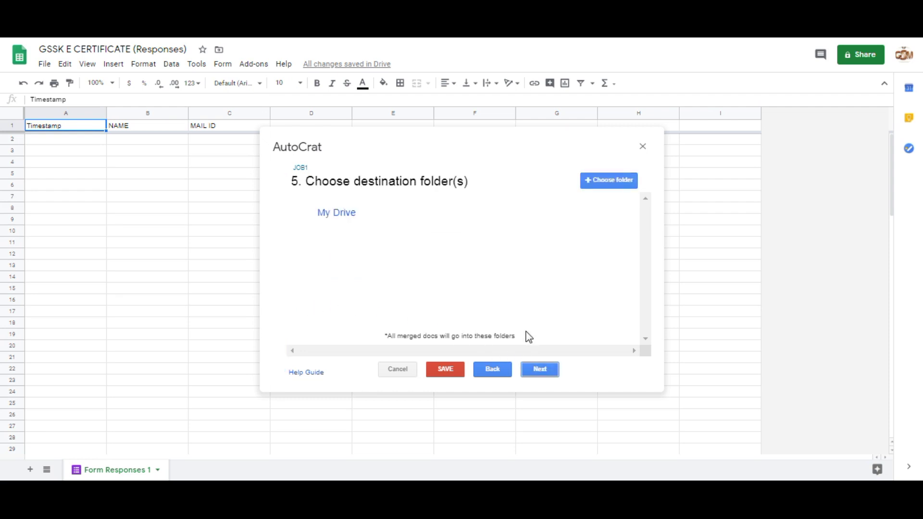
# Step: Replace My Drive with AutoCrat Demo Folder as the destination and proceed to the merge conditions without a dynamic folder reference
pyautogui.moveTo(519, 215)
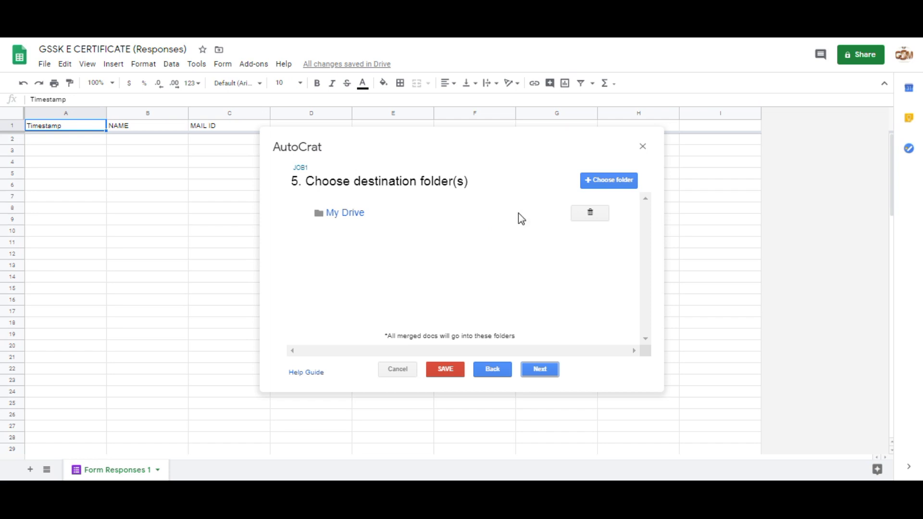
pyautogui.click(591, 214)
pyautogui.click(592, 178)
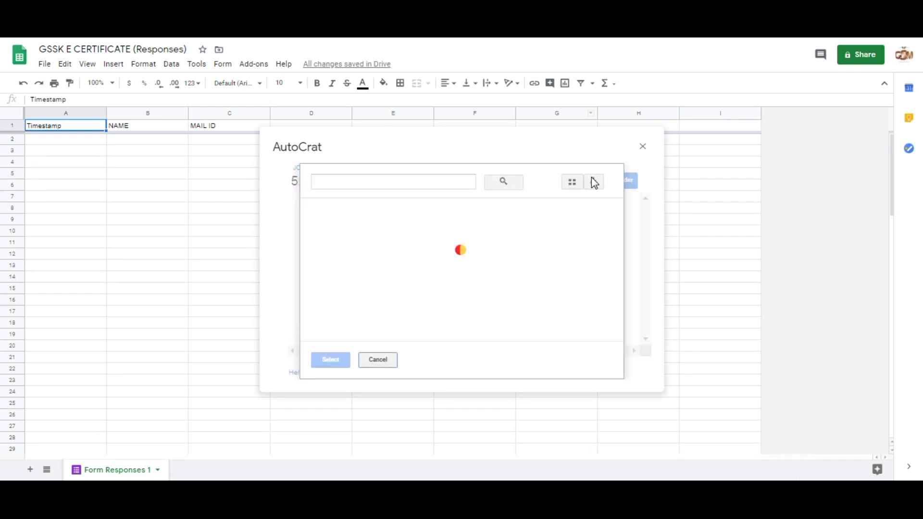
pyautogui.click(380, 240)
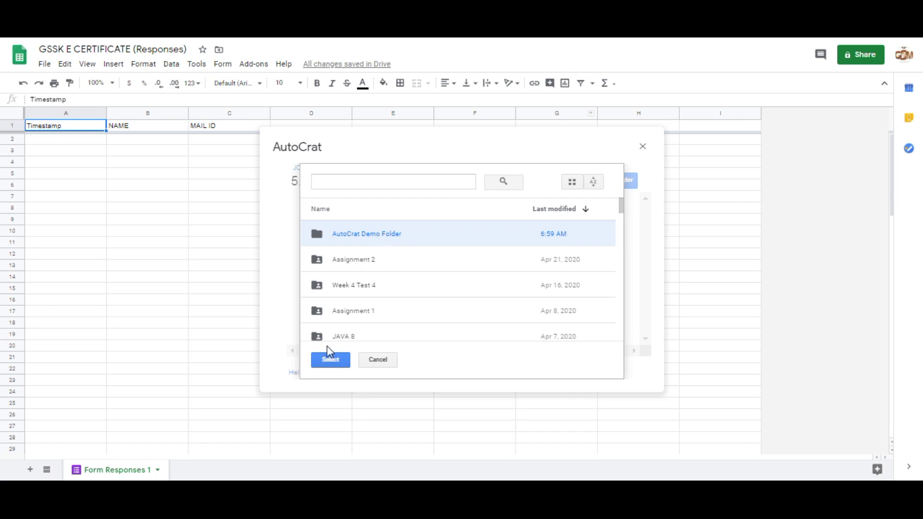
pyautogui.click(328, 360)
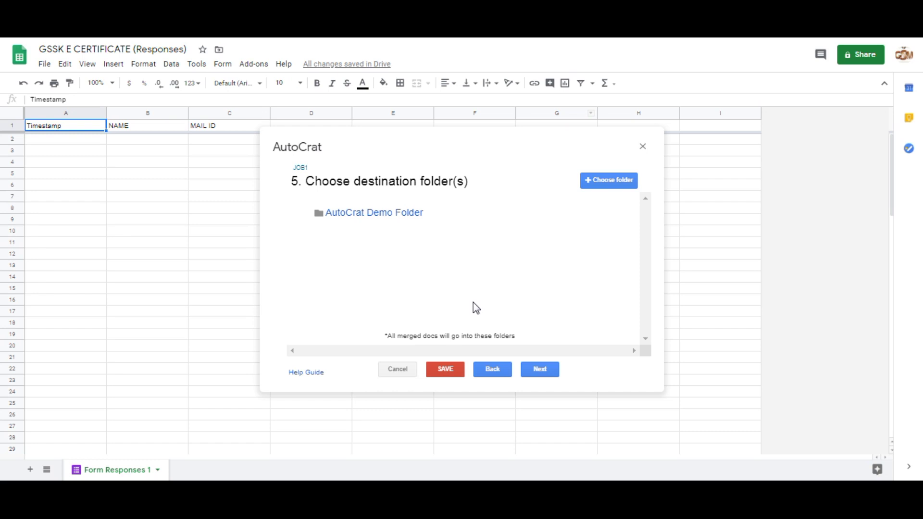
pyautogui.click(538, 372)
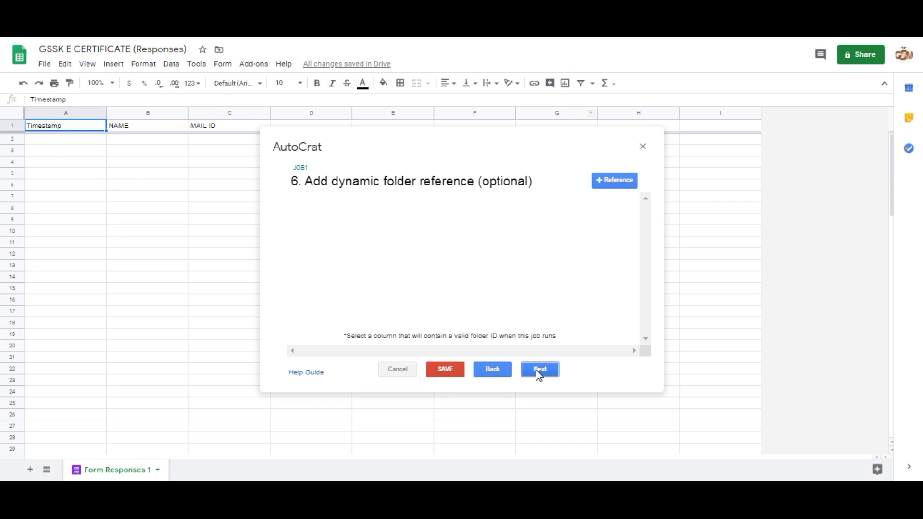
pyautogui.click(539, 372)
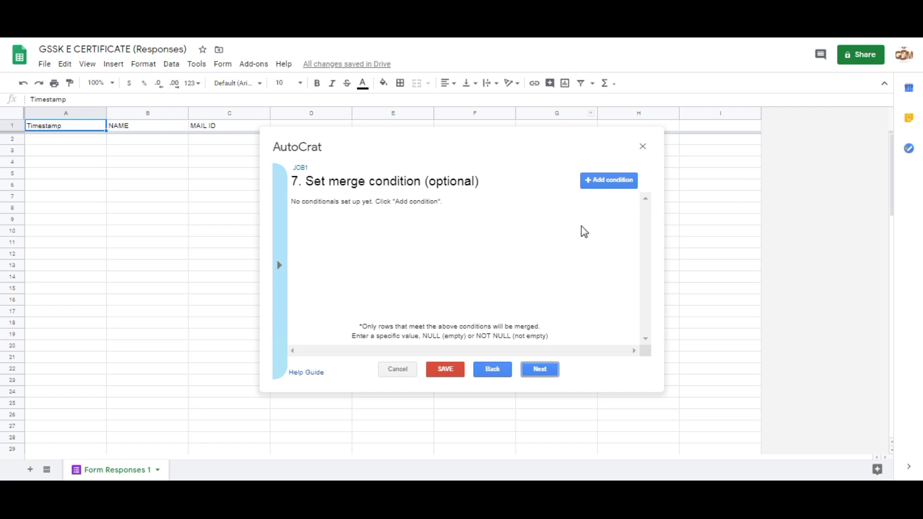
pyautogui.click(597, 183)
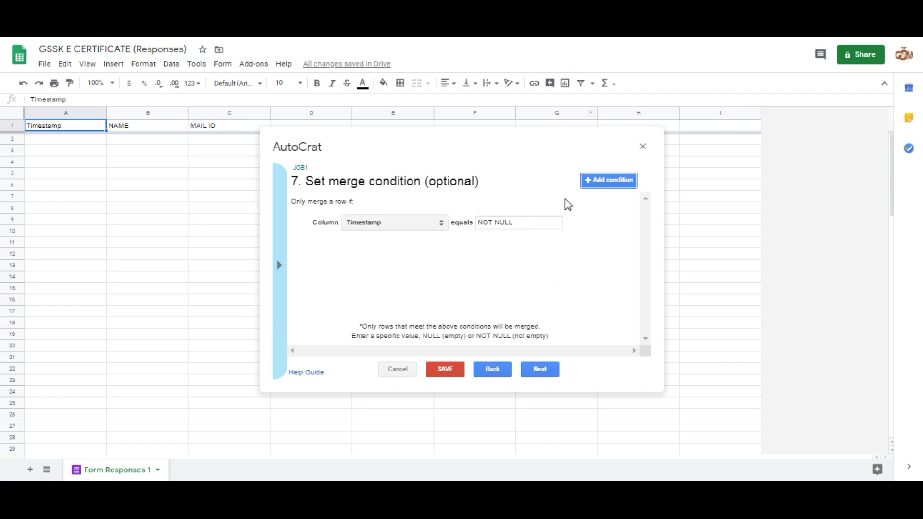
pyautogui.click(437, 224)
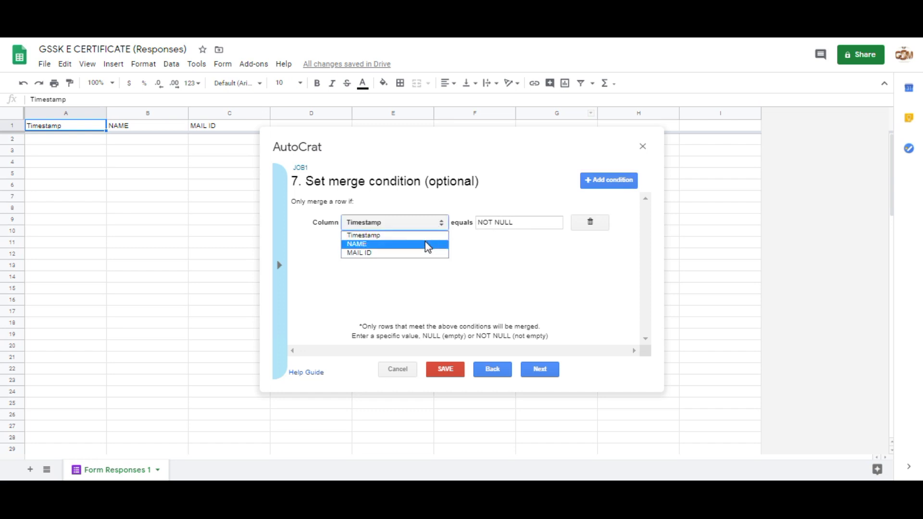
pyautogui.click(429, 244)
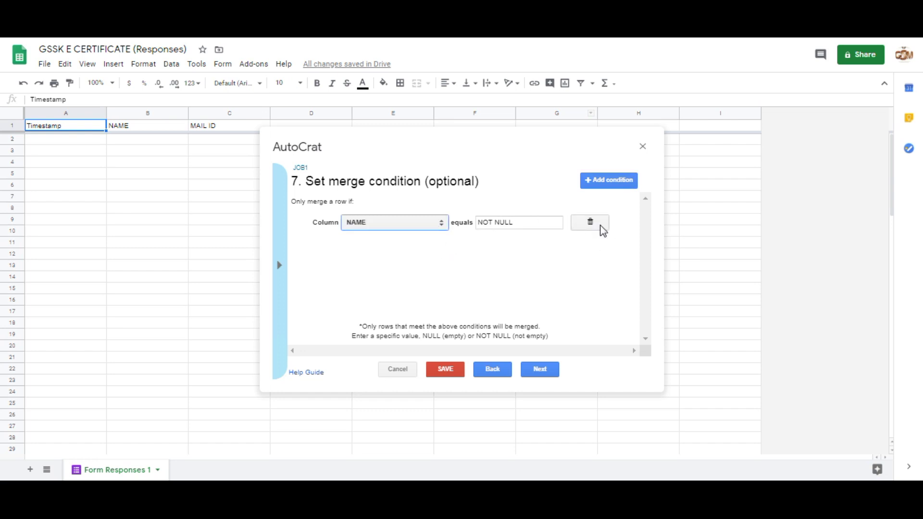
pyautogui.click(599, 226)
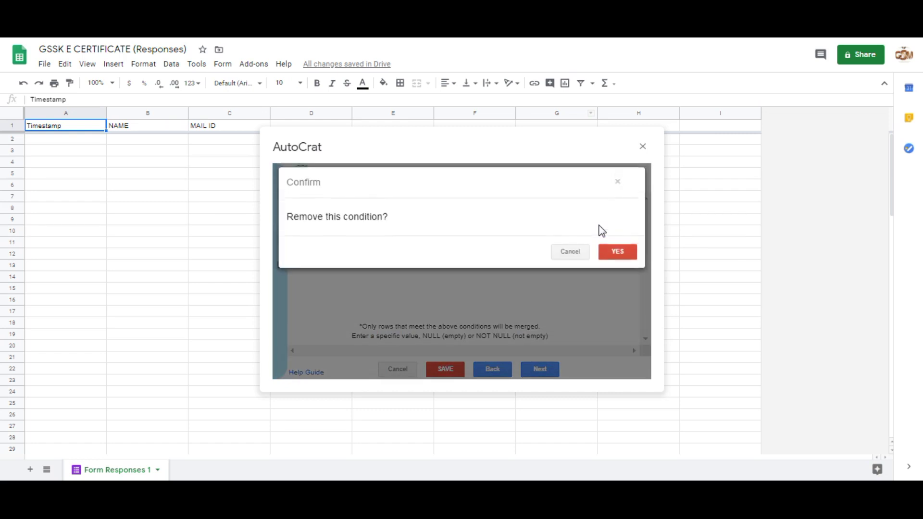
pyautogui.click(617, 254)
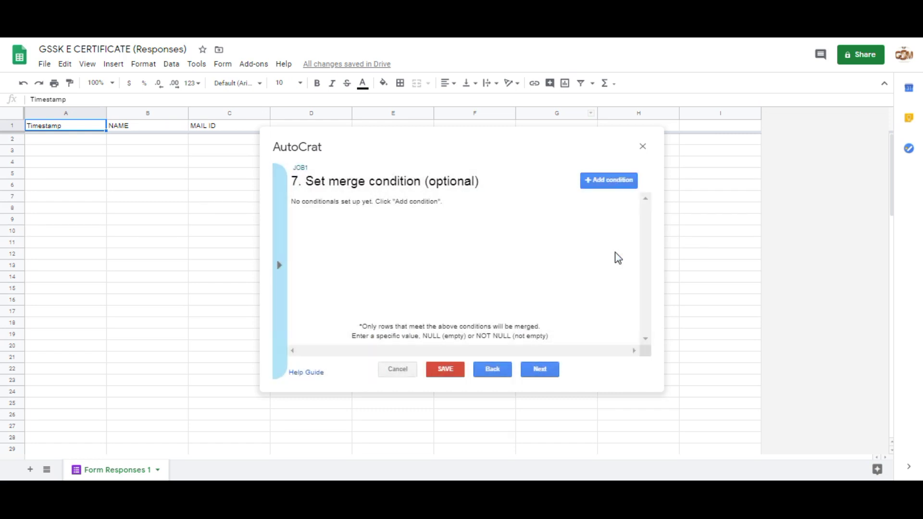
# Step: Proceed without a merge condition and turn on document sharing for JOB1
pyautogui.click(544, 373)
pyautogui.click(544, 373)
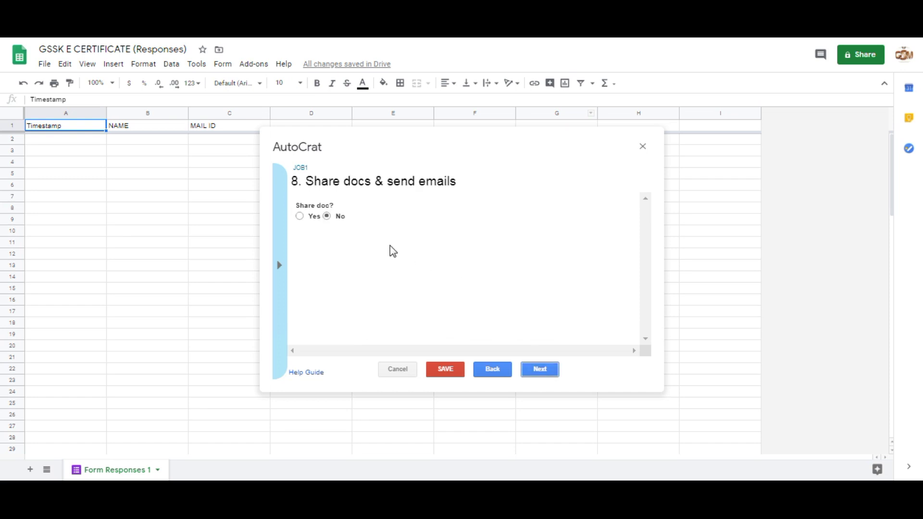
pyautogui.click(298, 216)
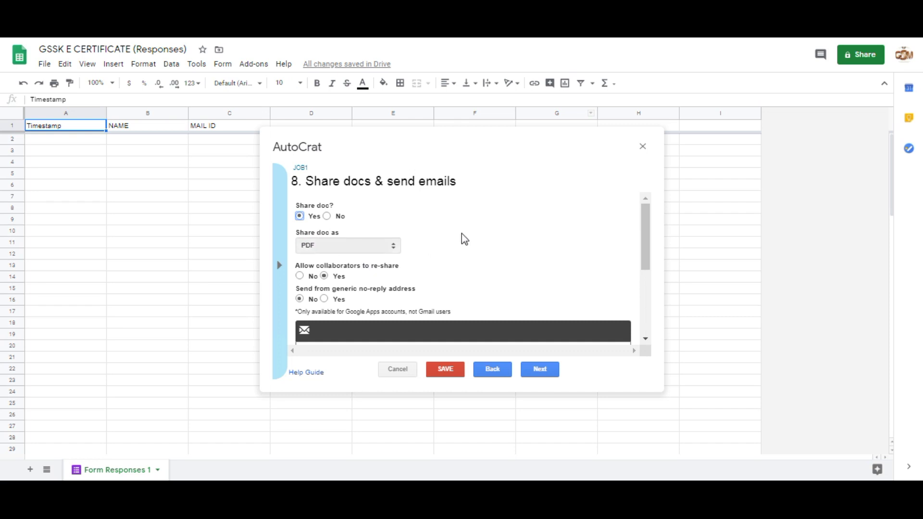
# Step: Address the sharing email to the <<MAIL ID>> tag
pyautogui.moveTo(649, 226); pyautogui.dragTo(644, 260)
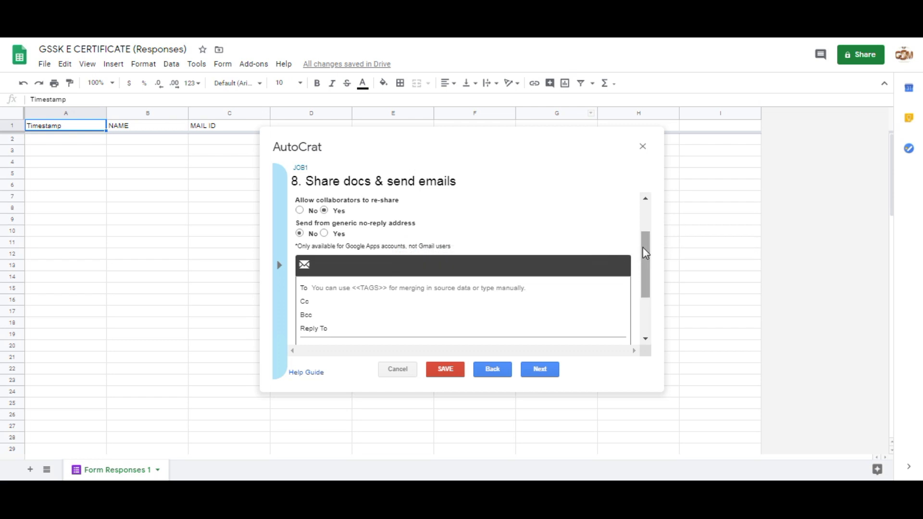
pyautogui.moveTo(646, 247); pyautogui.dragTo(649, 283)
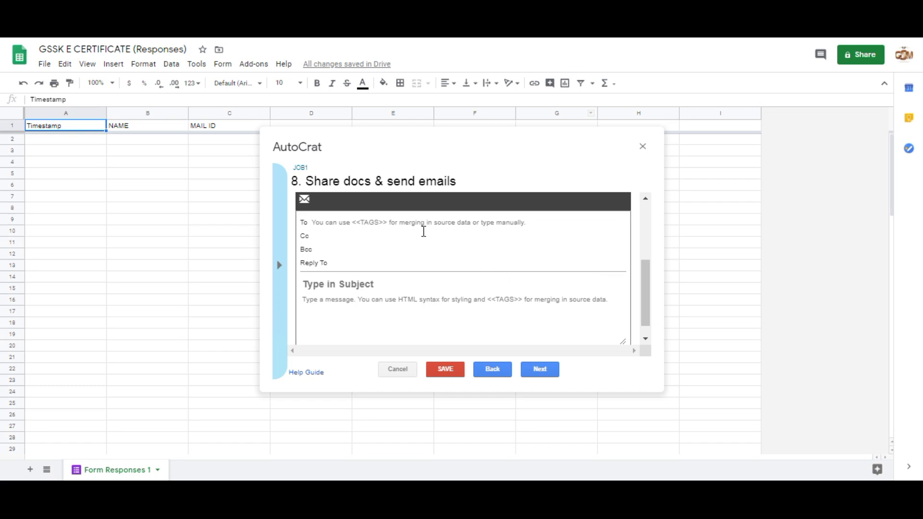
pyautogui.click(404, 223)
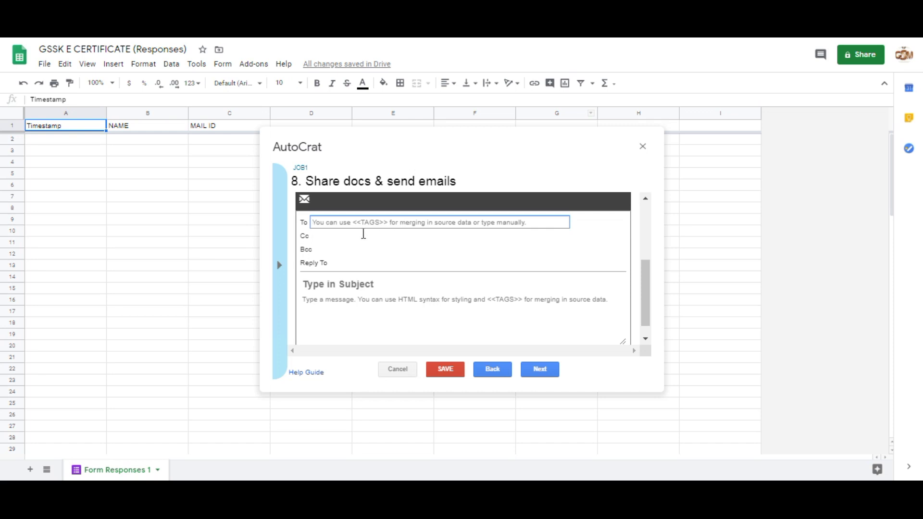
pyautogui.click(280, 276)
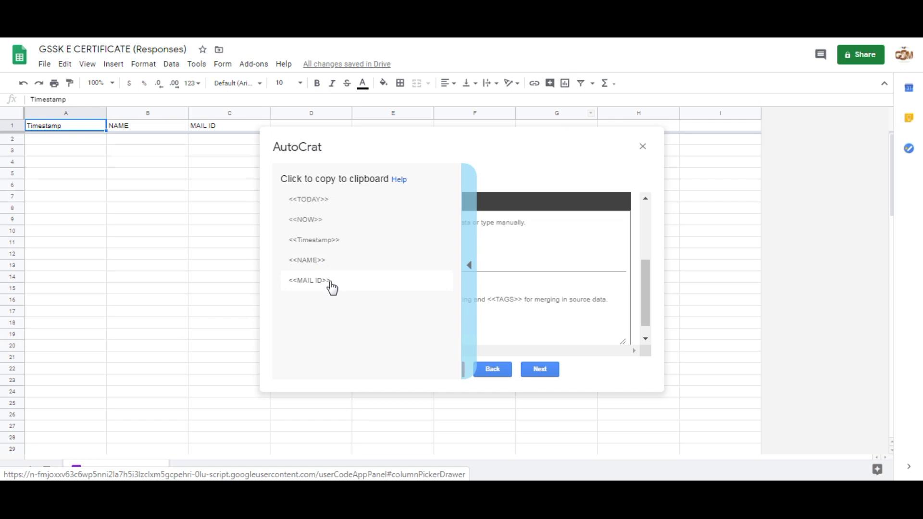
pyautogui.click(331, 284)
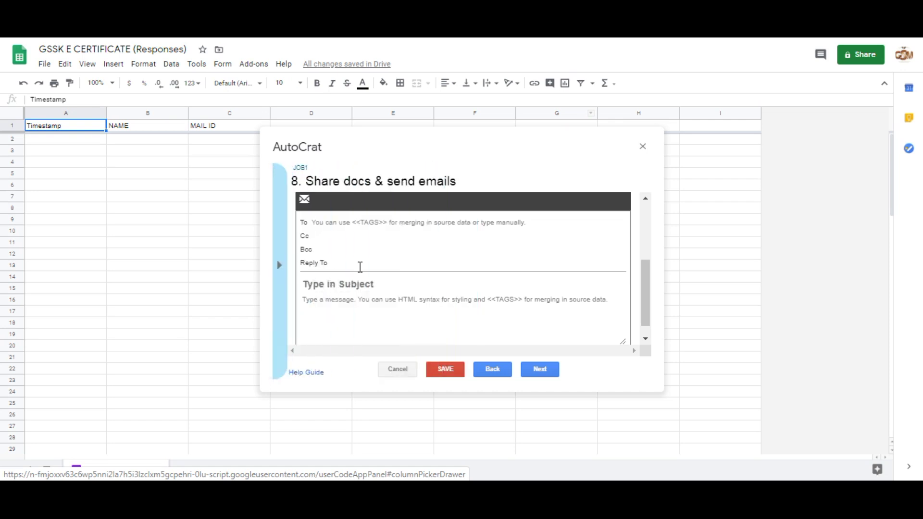
pyautogui.click(393, 223)
pyautogui.write('<<MAIL ID>>')
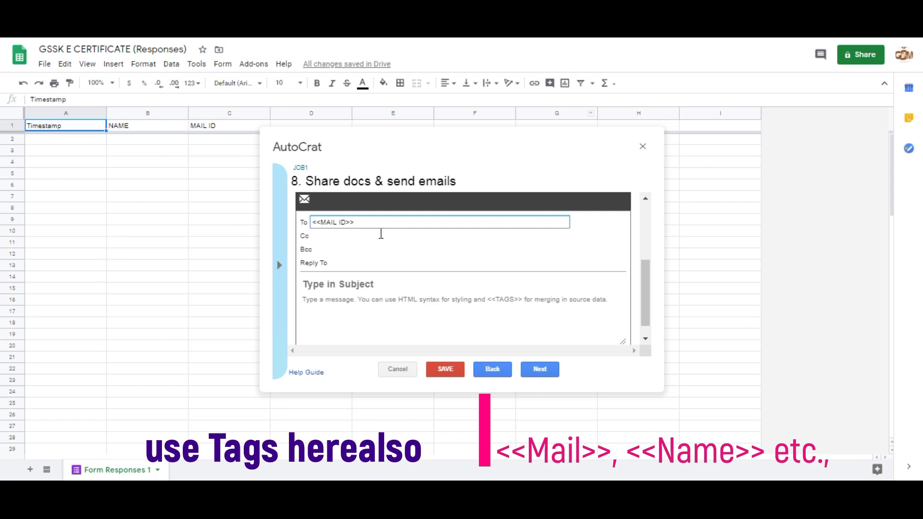
# Step: Enter the email subject "E- Certificate from GSSK" and message "Hi.. <<NAME>> Thanks for subscription. .", and proceed to the job triggers
pyautogui.click(348, 285)
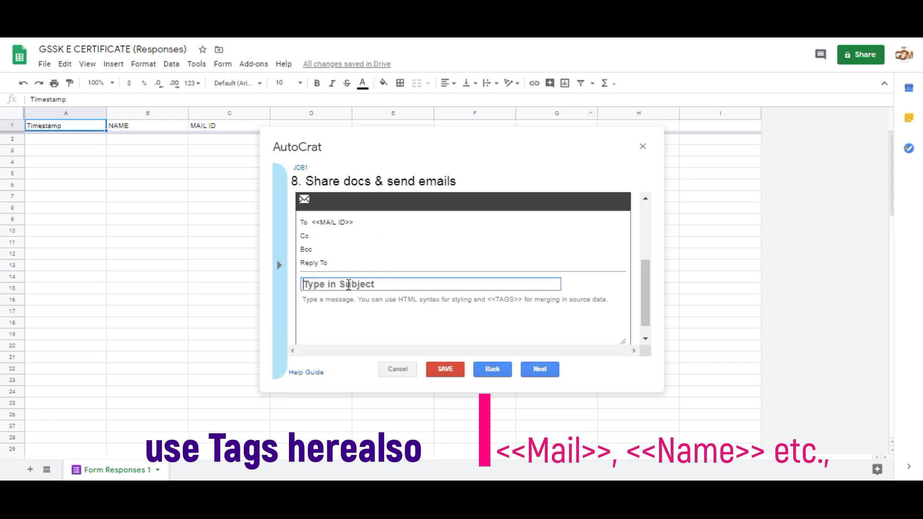
pyautogui.write('E- Certificate from GSSK')
pyautogui.click(385, 304)
pyautogui.write('Hi')
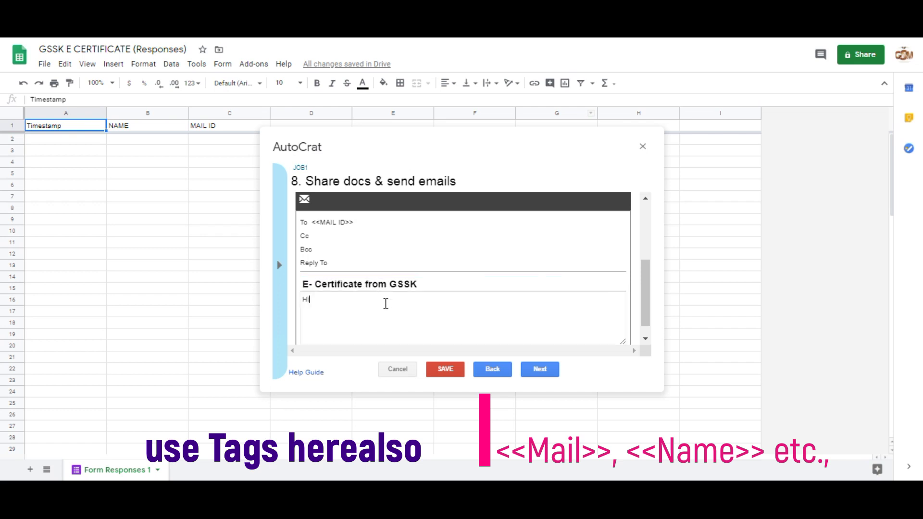
pyautogui.write('..')
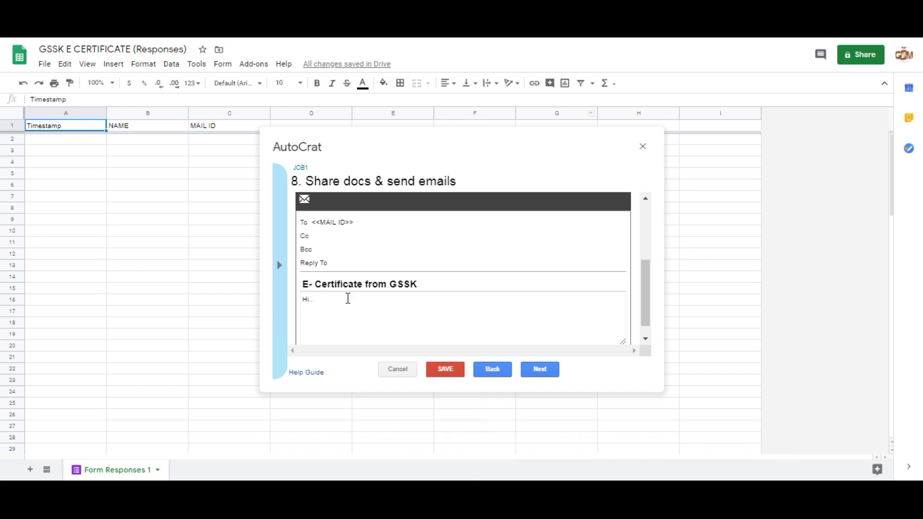
pyautogui.click(283, 272)
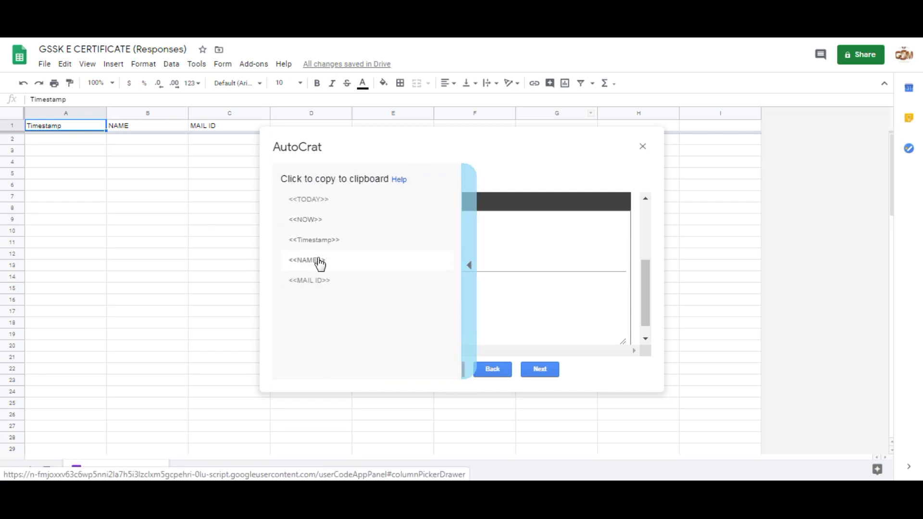
pyautogui.click(320, 264)
pyautogui.click(357, 302)
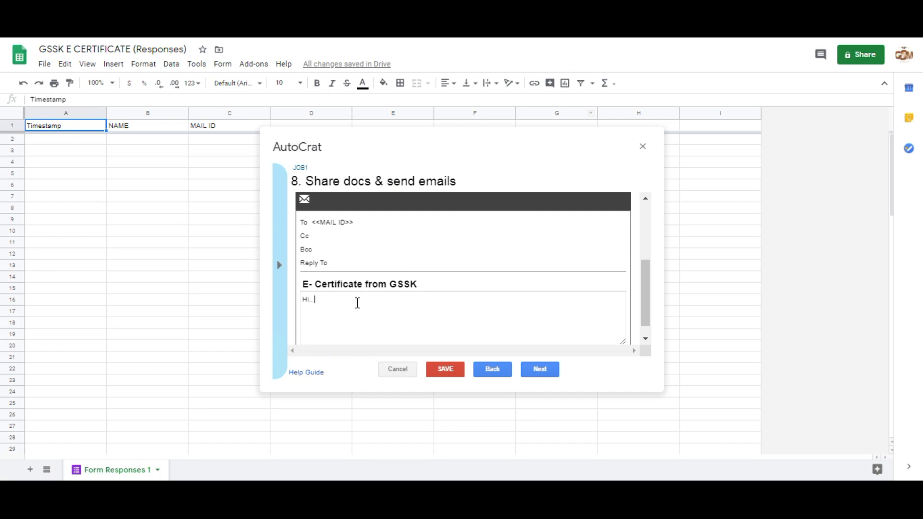
pyautogui.write('<<NAME>>')
pyautogui.write('Thanks for subscripti')
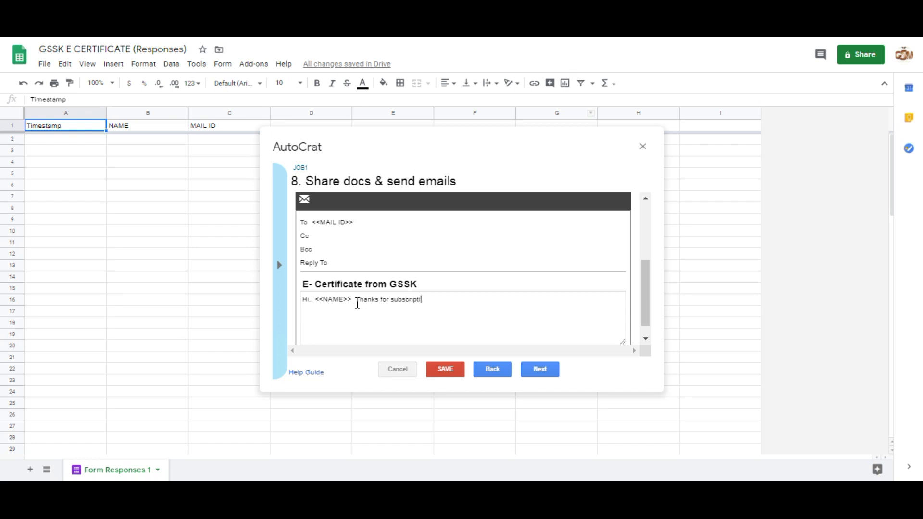
pyautogui.write('on. .')
pyautogui.click(540, 370)
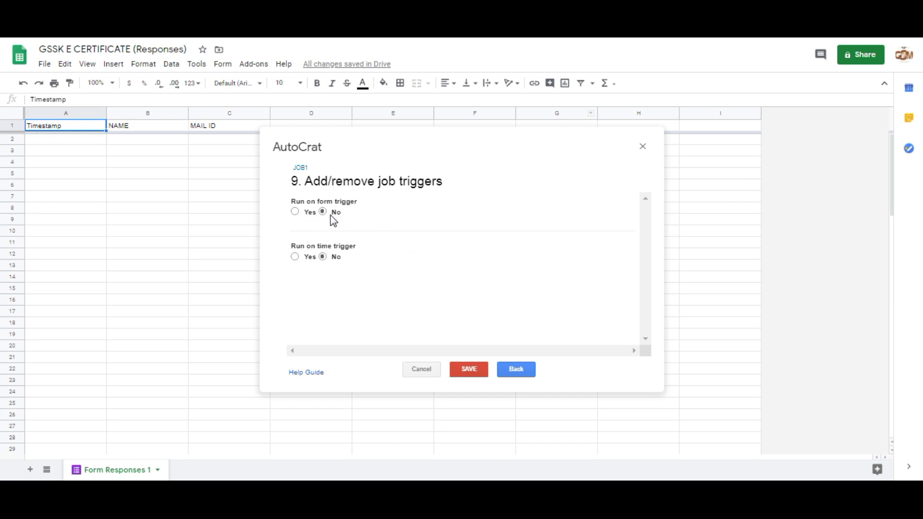
# Step: Set JOB1 to run on the form trigger and confirm enabling triggers for the project
pyautogui.click(295, 211)
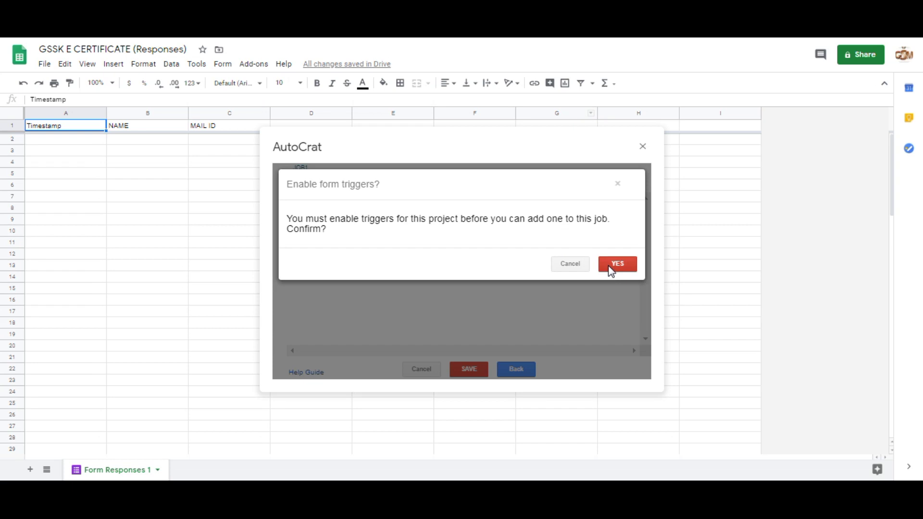
pyautogui.click(617, 264)
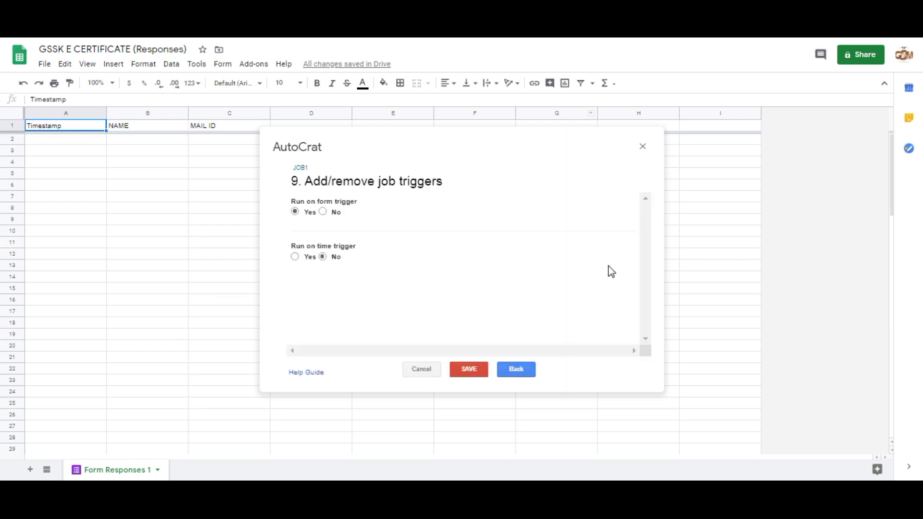
pyautogui.click(294, 257)
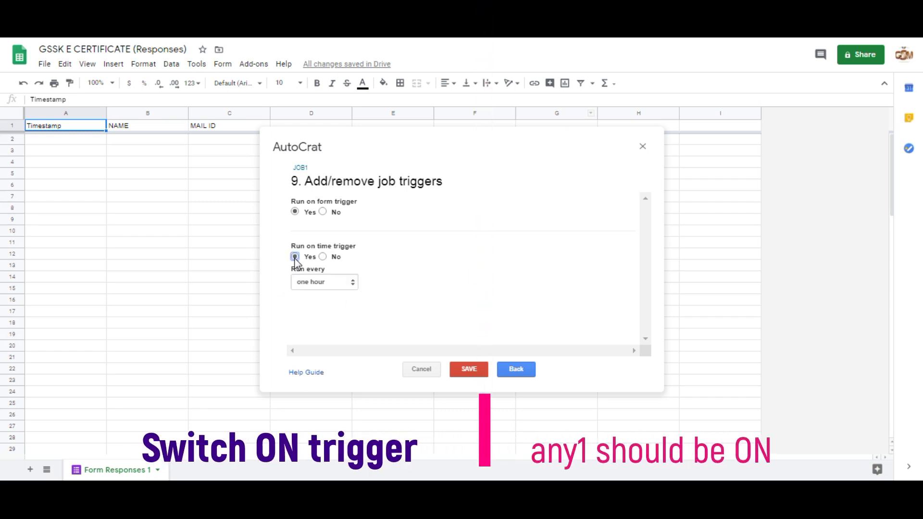
pyautogui.click(328, 284)
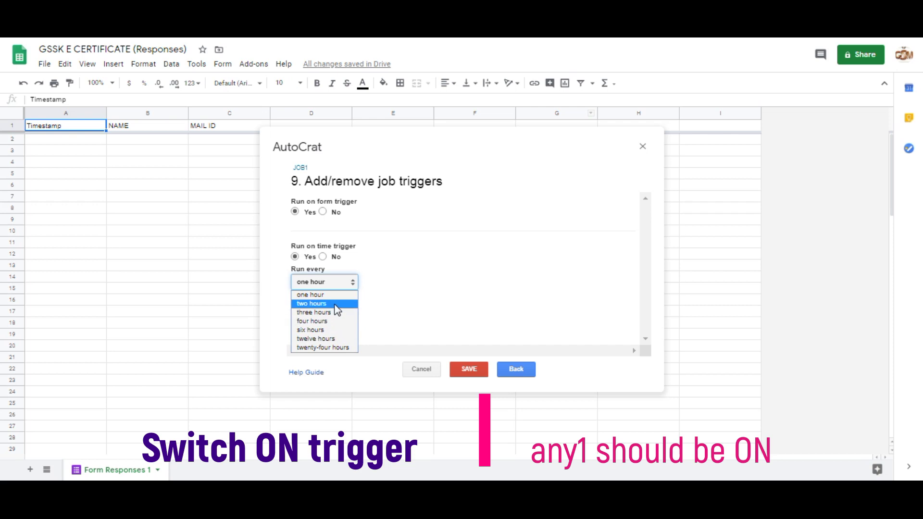
pyautogui.click(332, 295)
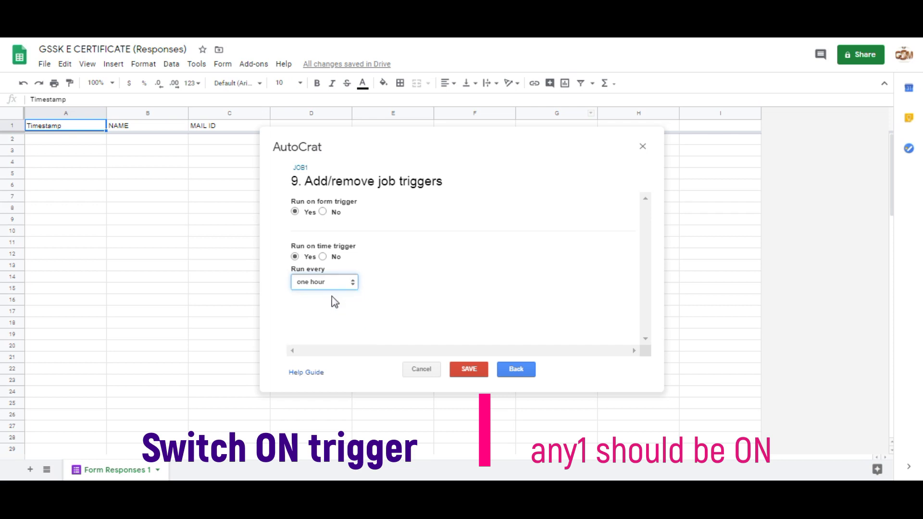
pyautogui.click(323, 257)
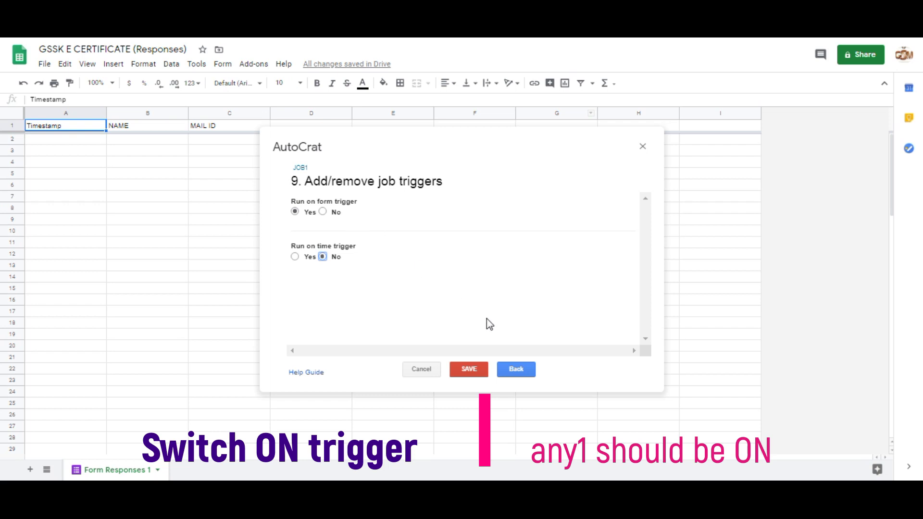
# Step: Save JOB1 and preview its merge settings
pyautogui.click(482, 375)
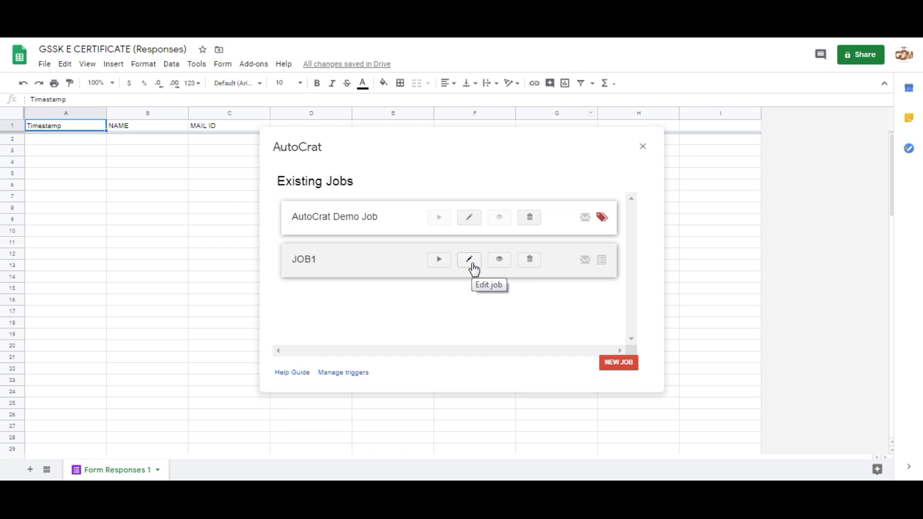
pyautogui.click(495, 266)
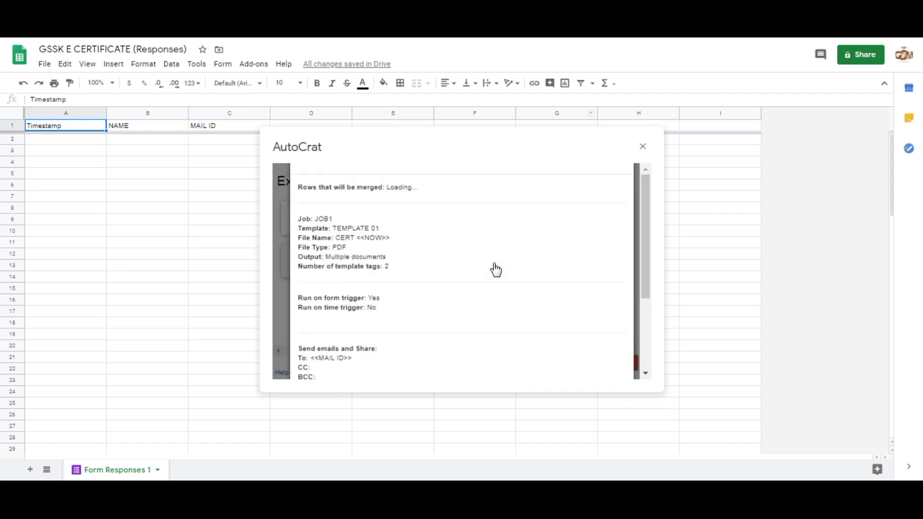
pyautogui.click(604, 184)
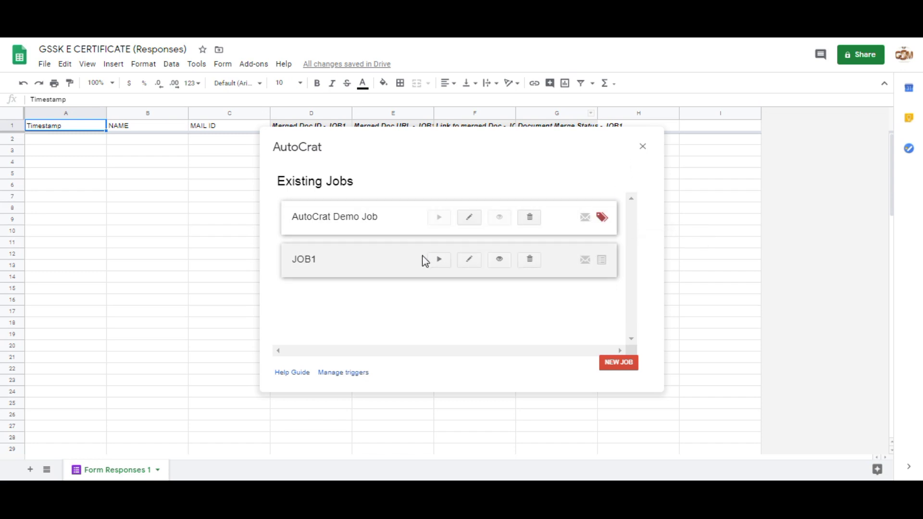
# Step: Run JOB1 from the existing jobs
pyautogui.click(438, 260)
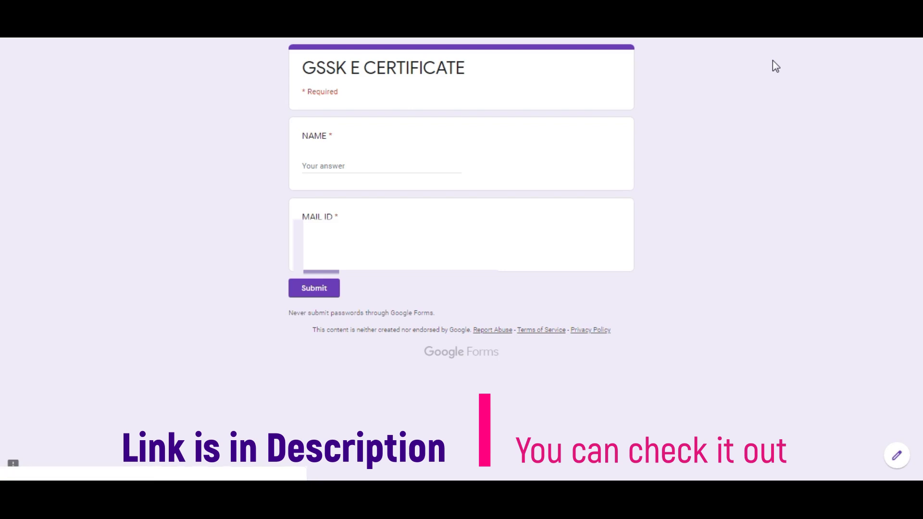
# Step: Submit a test response to the GSSK E CERTIFICATE form with the name GSSK and the recipient's email address
pyautogui.click(391, 164)
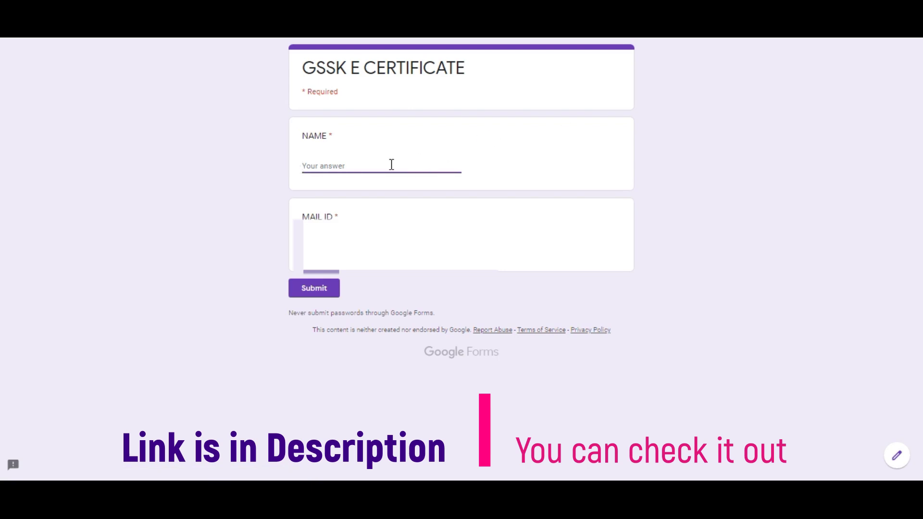
pyautogui.write('GSSK')
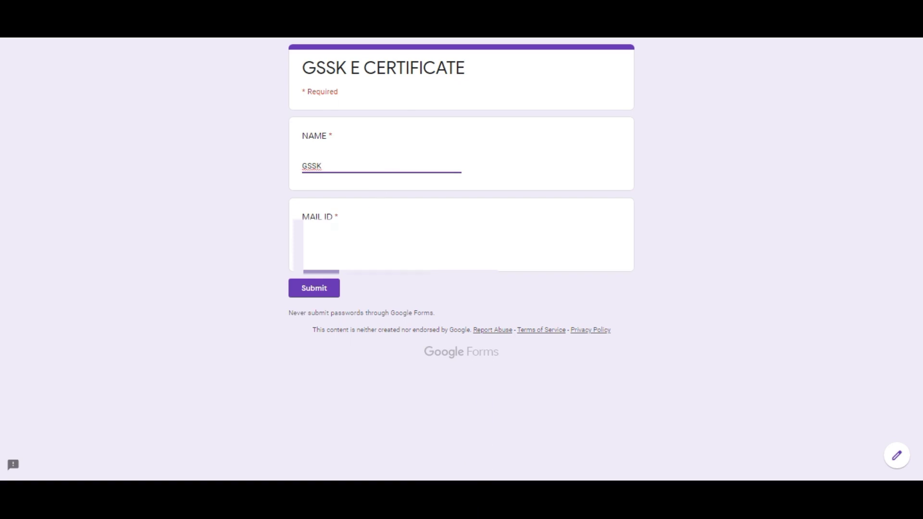
pyautogui.press('Tab')
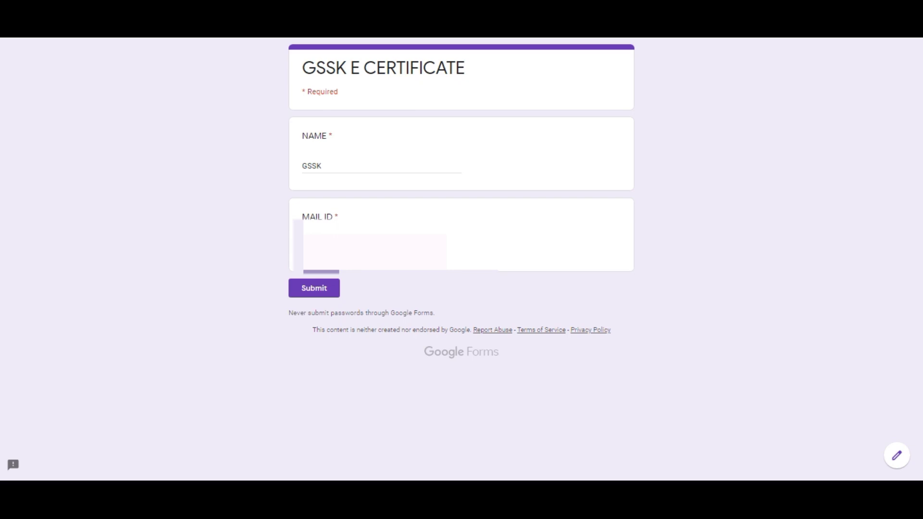
pyautogui.click(323, 289)
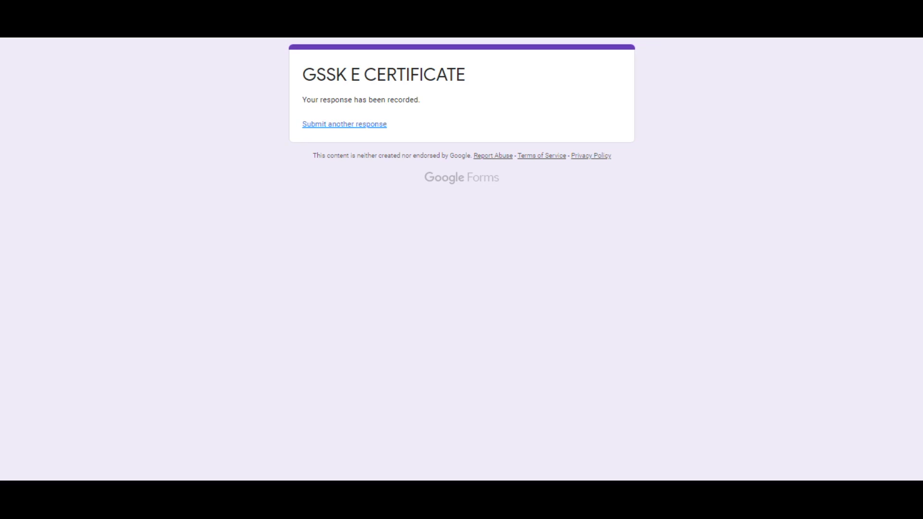
# Step: Limit the GSSK E CERTIFICATE form to 1 response per respondent and save the form settings
pyautogui.hotkey('ctrl', 'shift', 'Tab')
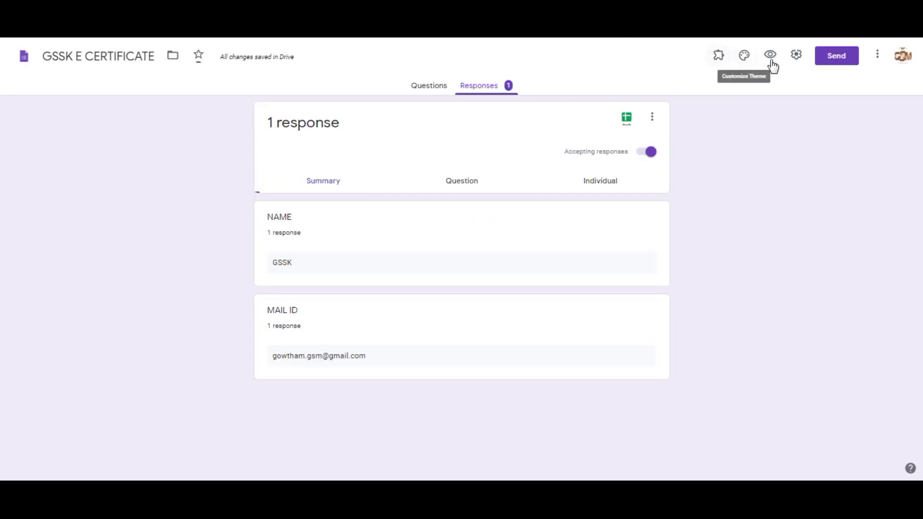
pyautogui.click(796, 58)
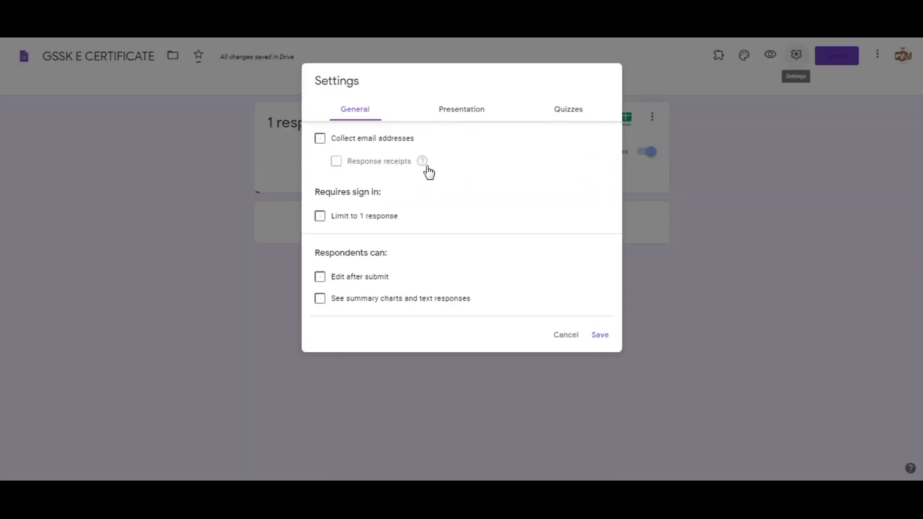
pyautogui.click(321, 217)
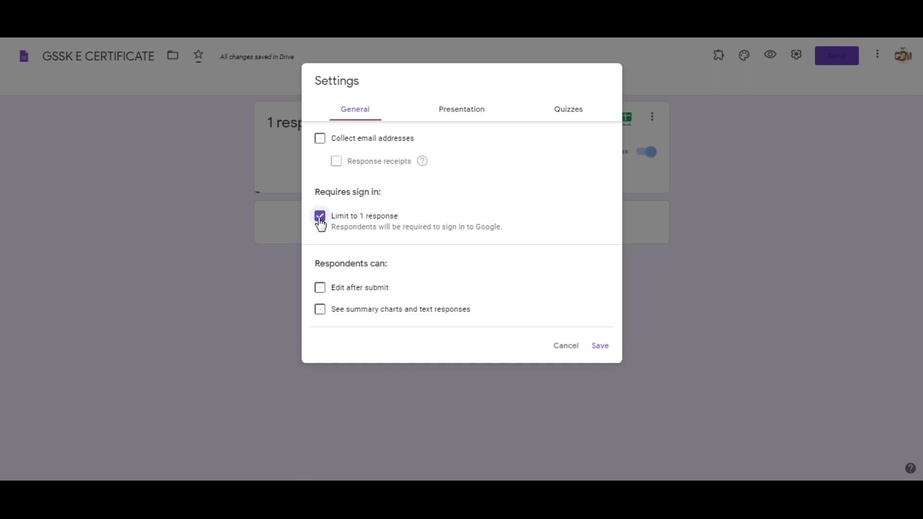
pyautogui.click(599, 345)
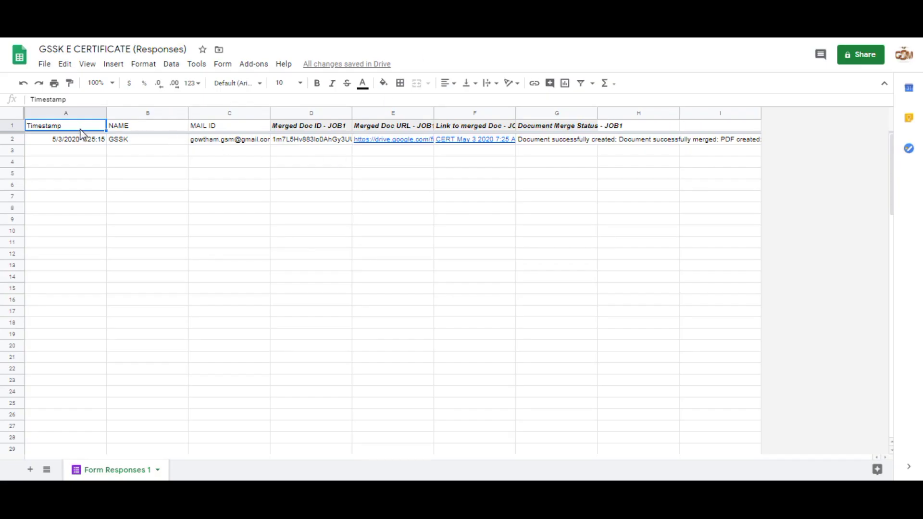
# Step: Examine the first response's row in the responses sheet, from the name through the merged document details to the merge status
pyautogui.click(146, 141)
pyautogui.press('Tab')
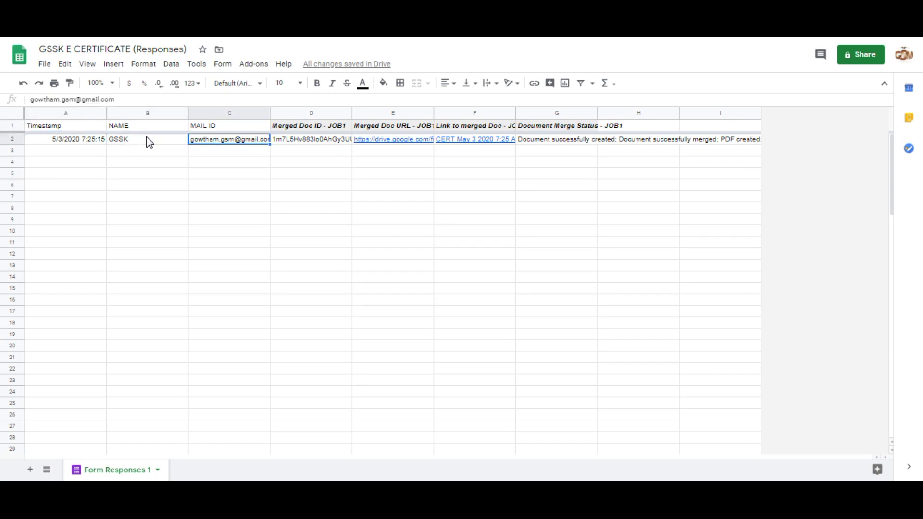
pyautogui.press('Tab')
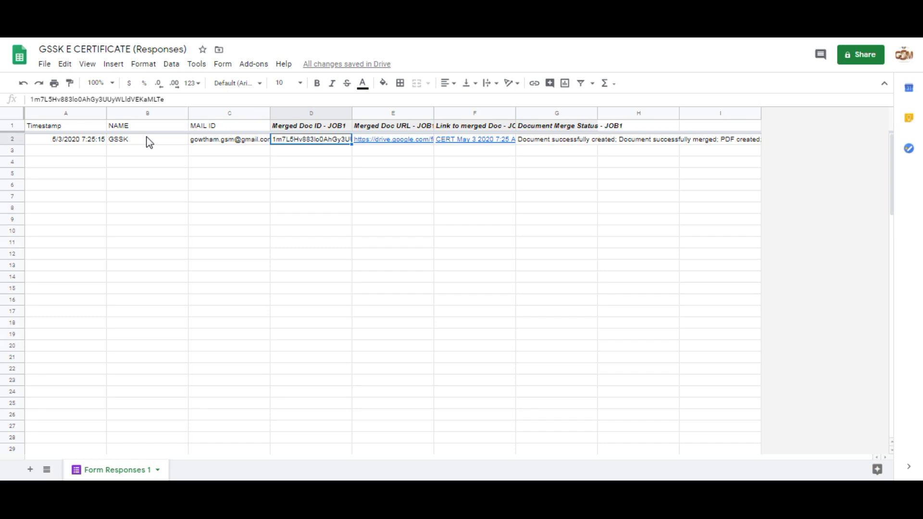
pyautogui.press('Tab')
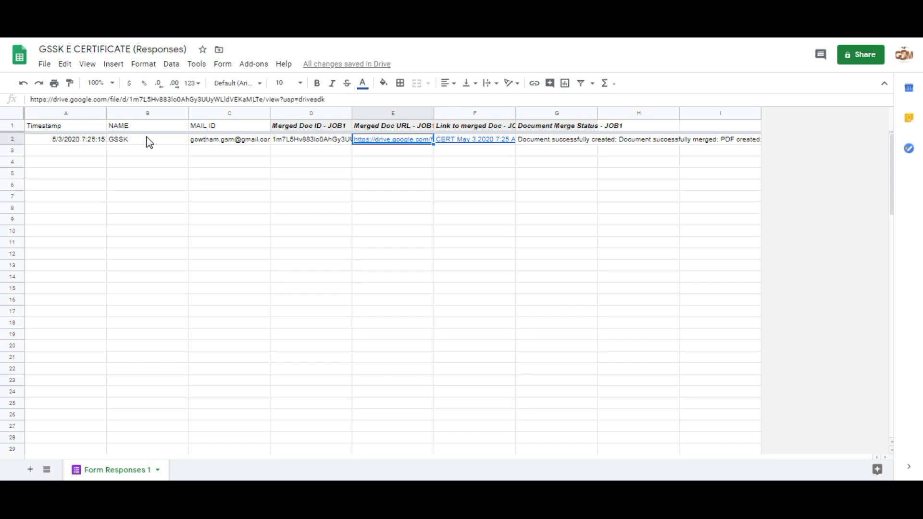
pyautogui.press('Tab')
pyautogui.press('Tab')
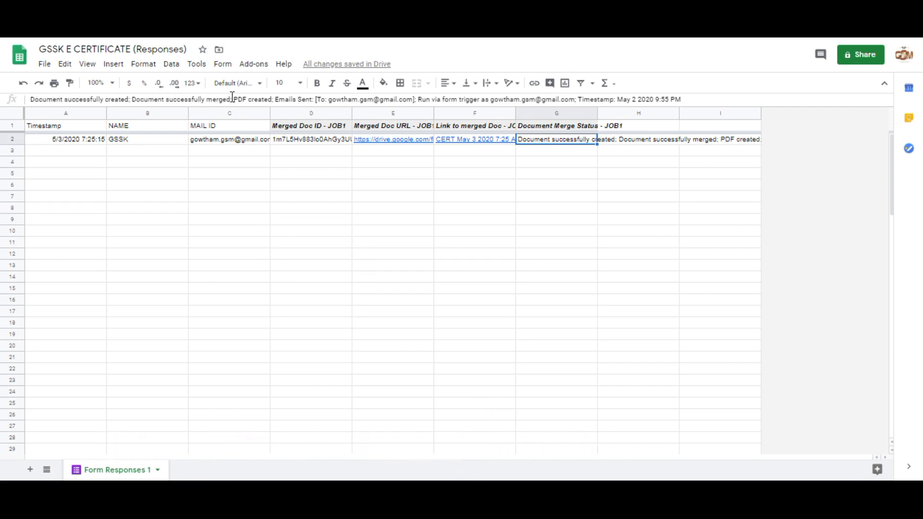
# Step: Examine the PDF and email entries in the first response's Document Merge Status text, leaving the text as it is
pyautogui.moveTo(232, 96); pyautogui.dragTo(276, 99)
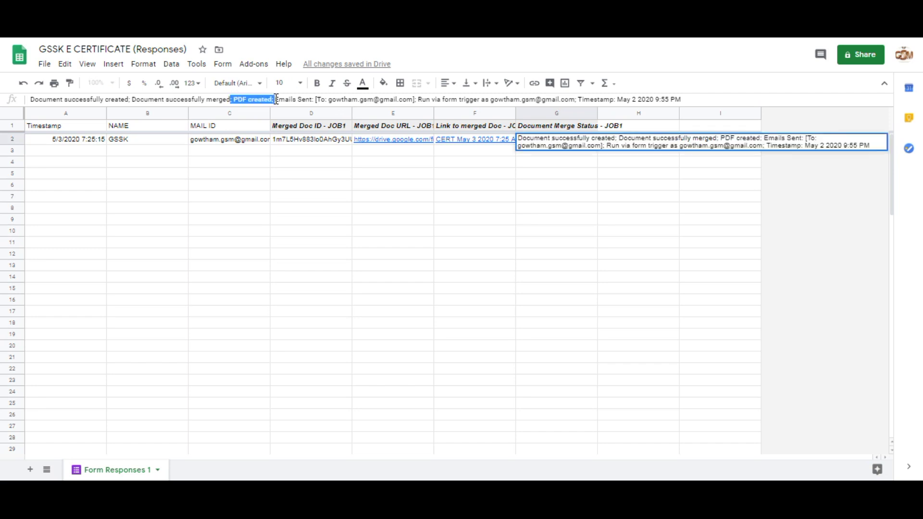
pyautogui.moveTo(276, 99); pyautogui.dragTo(297, 96)
pyautogui.click(294, 98)
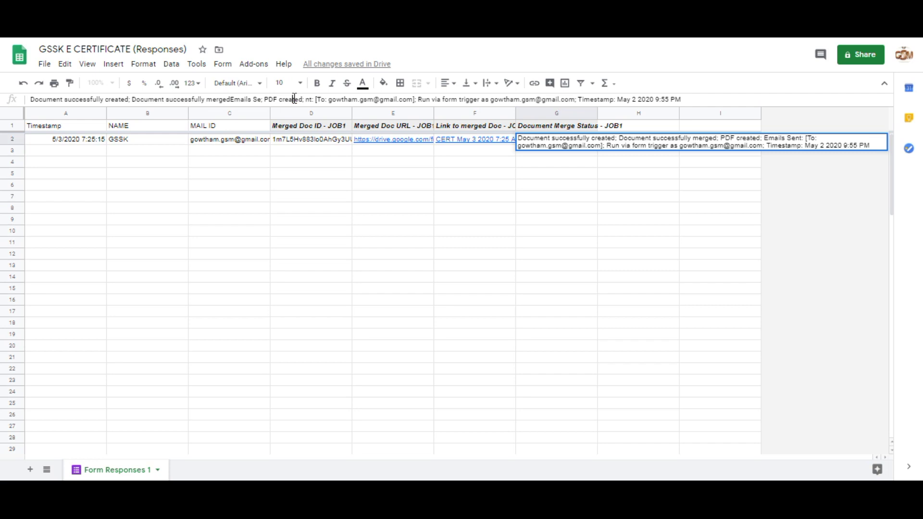
pyautogui.hotkey('ctrl', 'z')
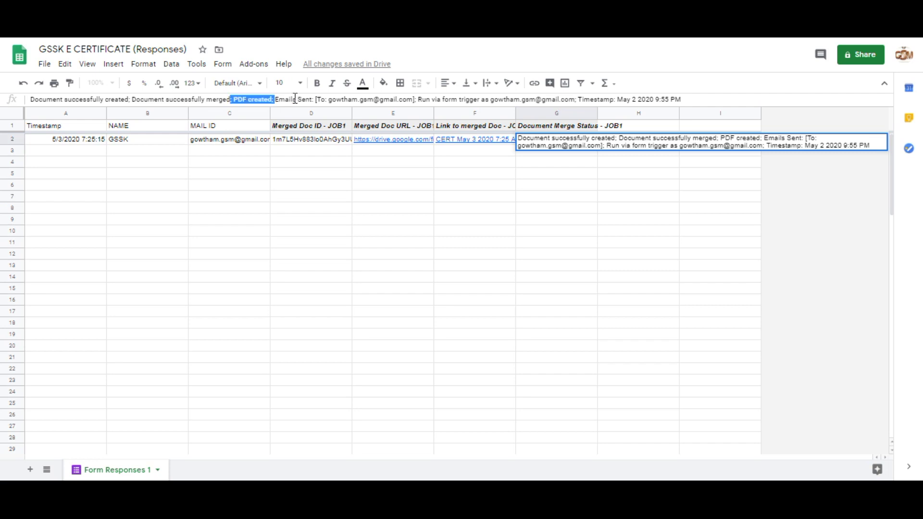
pyautogui.click(301, 99)
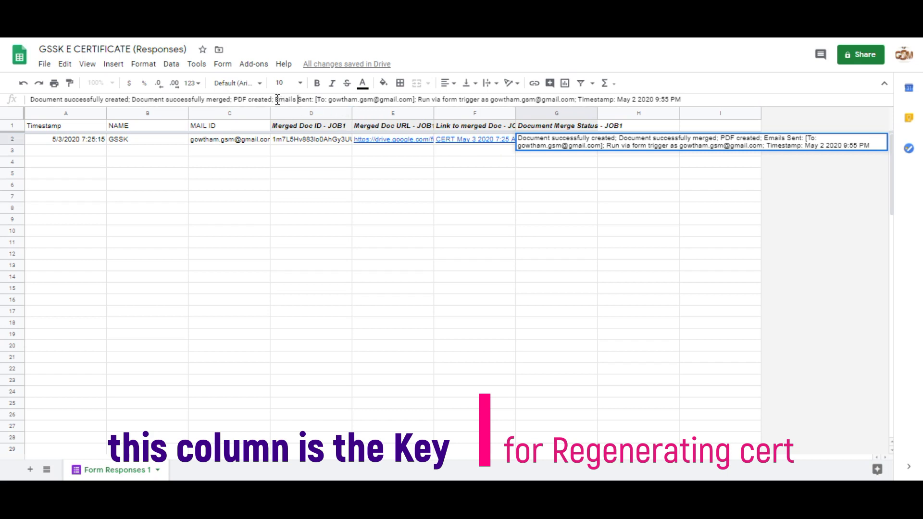
pyautogui.click(460, 166)
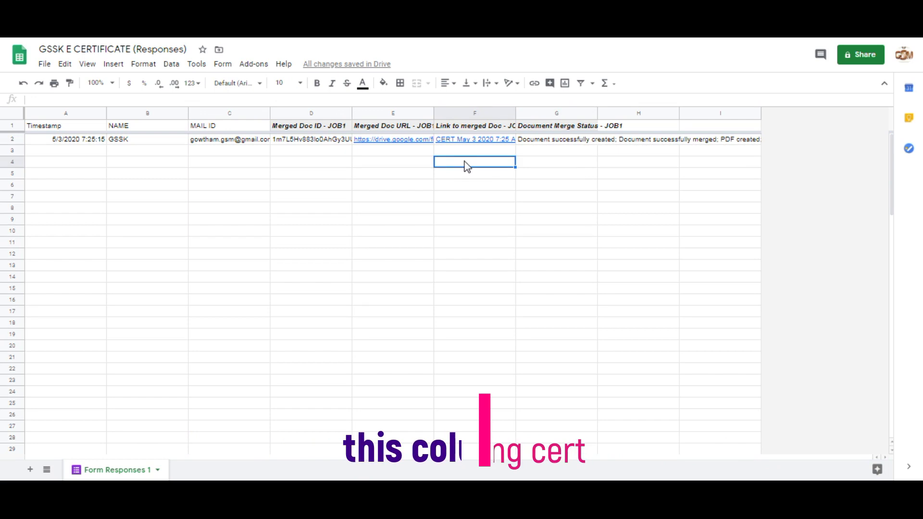
# Step: Clear the first response's Document Merge Status in G2 and rerun JOB1 in Autocrat to regenerate the certificate
pyautogui.click(527, 144)
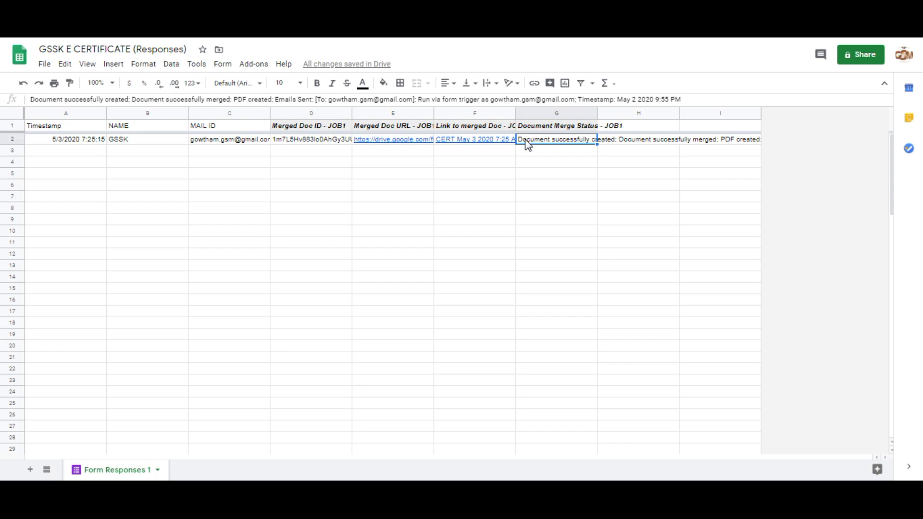
pyautogui.press('Delete')
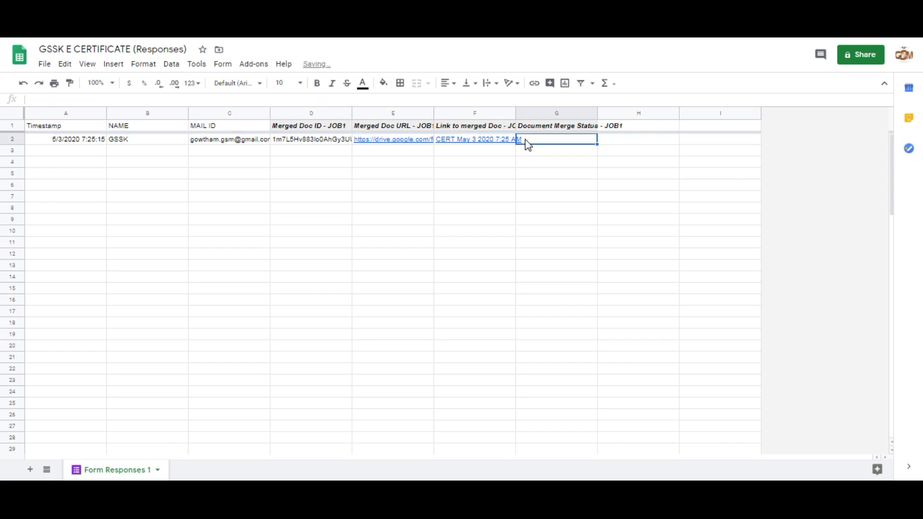
pyautogui.click(251, 65)
pyautogui.moveTo(305, 127)
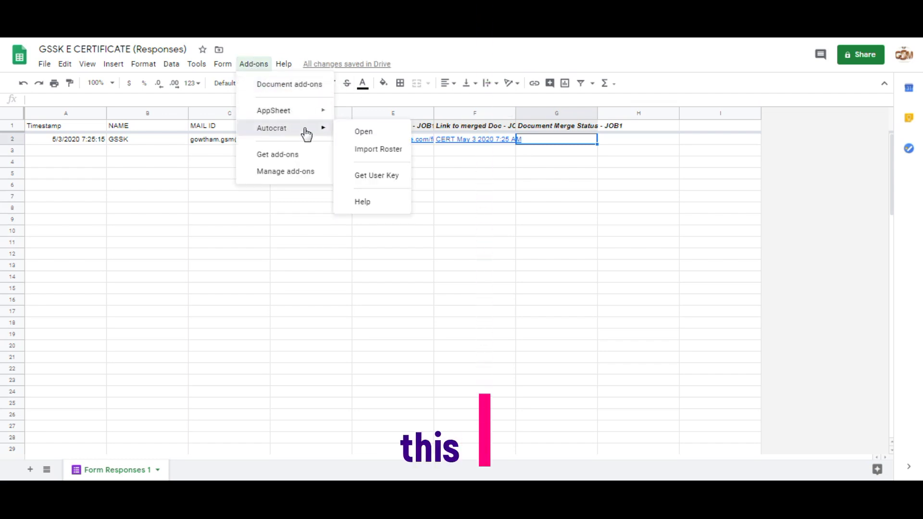
pyautogui.click(357, 131)
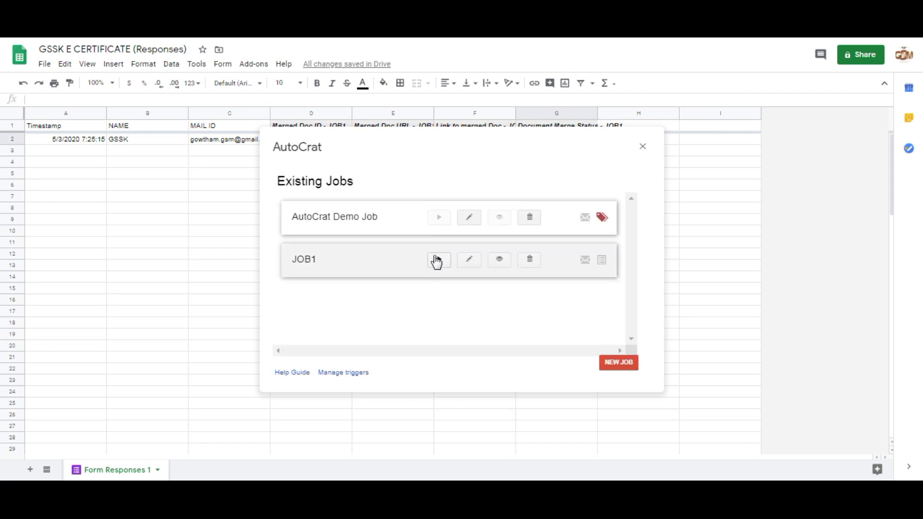
pyautogui.click(437, 260)
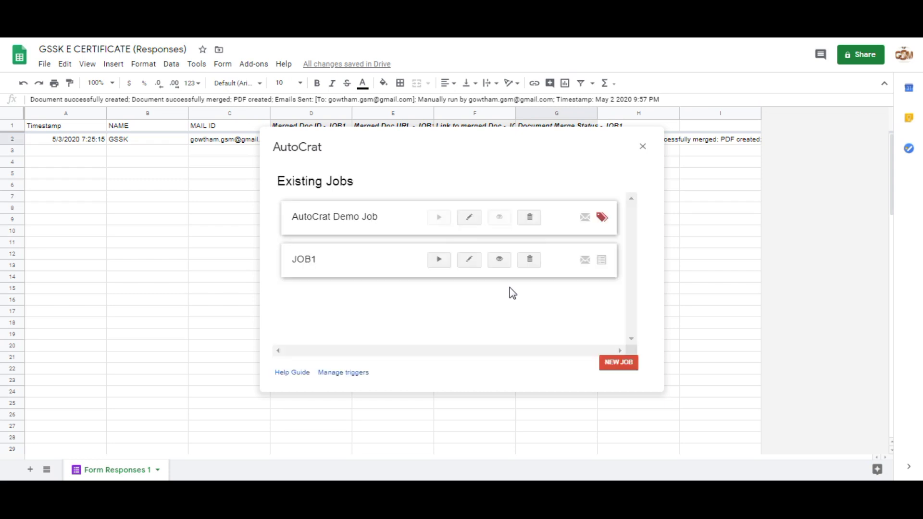
pyautogui.click(642, 147)
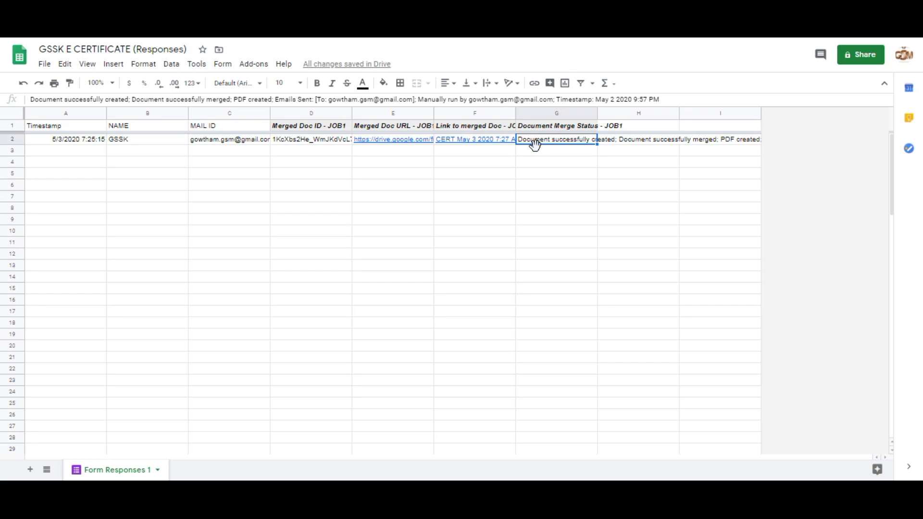
# Step: Add a manual entry in row 3 with "name" under NAME and "mail id" under MAIL ID
pyautogui.click(533, 152)
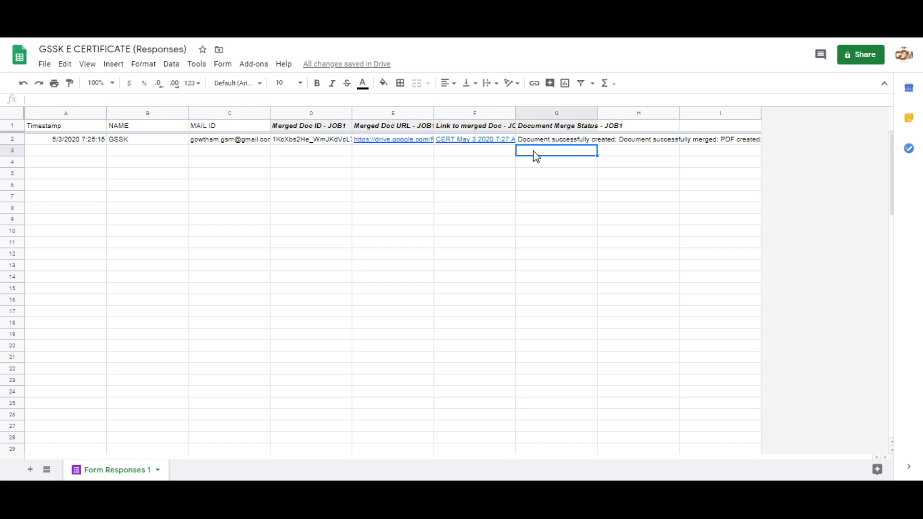
pyautogui.click(149, 151)
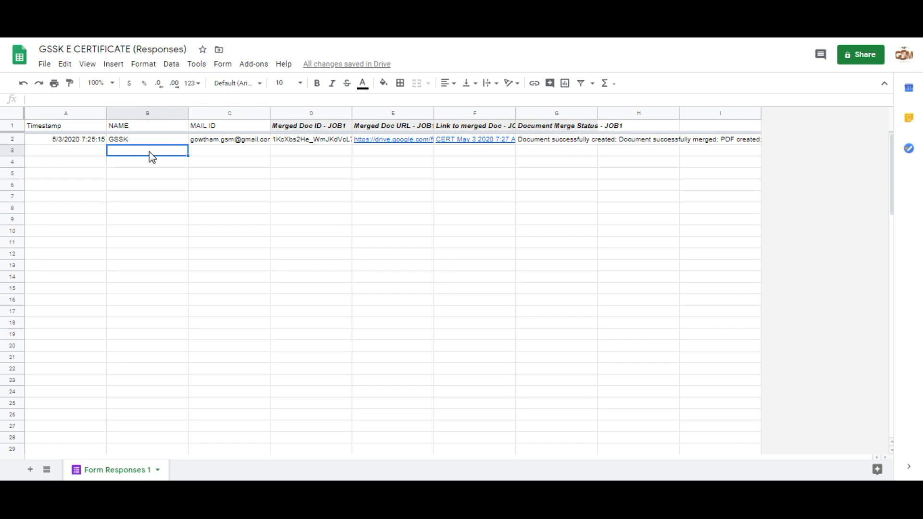
pyautogui.write('name')
pyautogui.press('Tab')
pyautogui.write('mail id')
pyautogui.press('Tab')
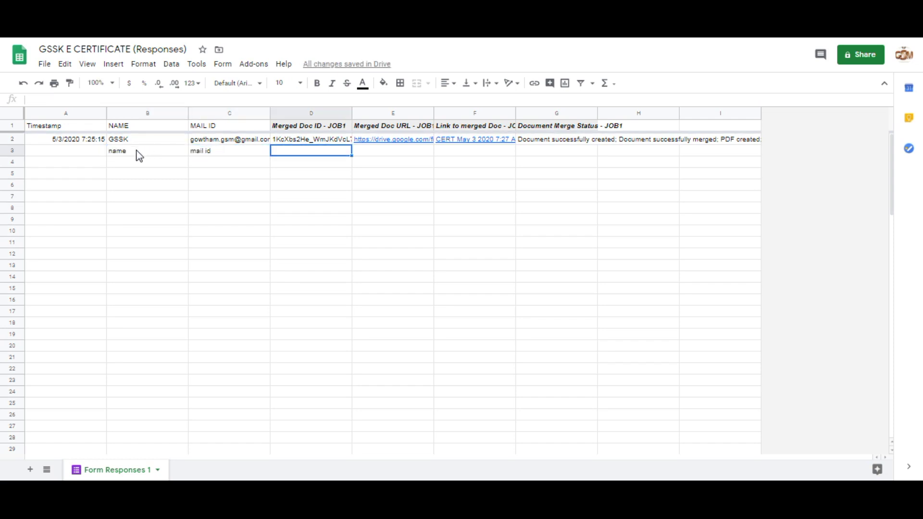
pyautogui.click(138, 152)
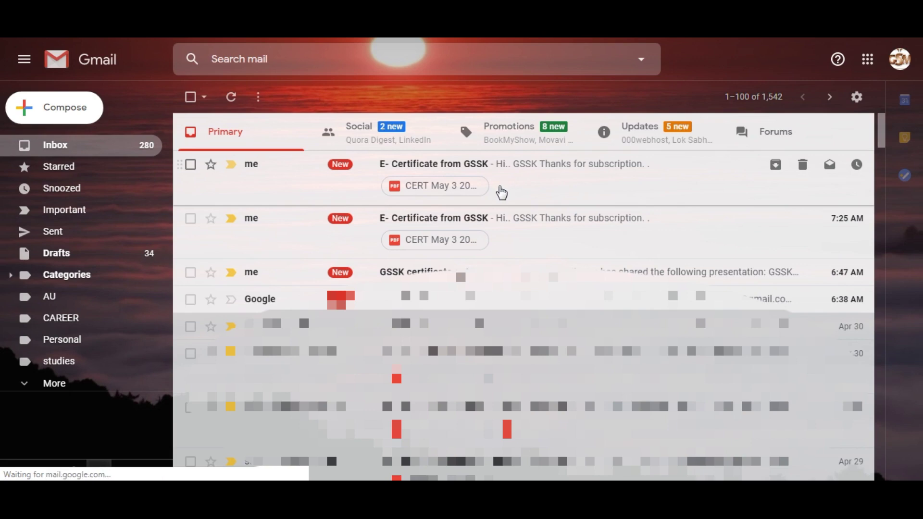
# Step: Switch to Gmail, read the 7:25 AM "E- Certificate from GSSK" email and open its attached PDF certificate
pyautogui.click(522, 222)
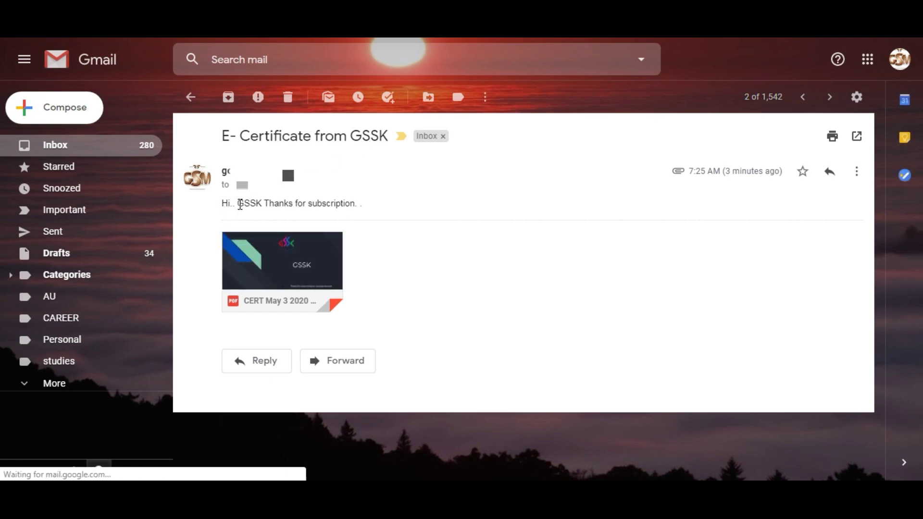
pyautogui.moveTo(243, 203); pyautogui.dragTo(264, 203)
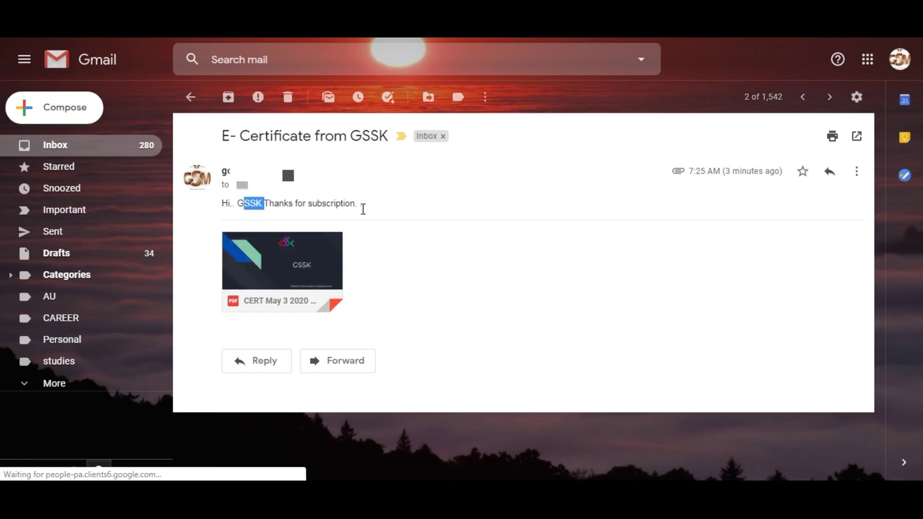
pyautogui.click(368, 273)
pyautogui.click(320, 264)
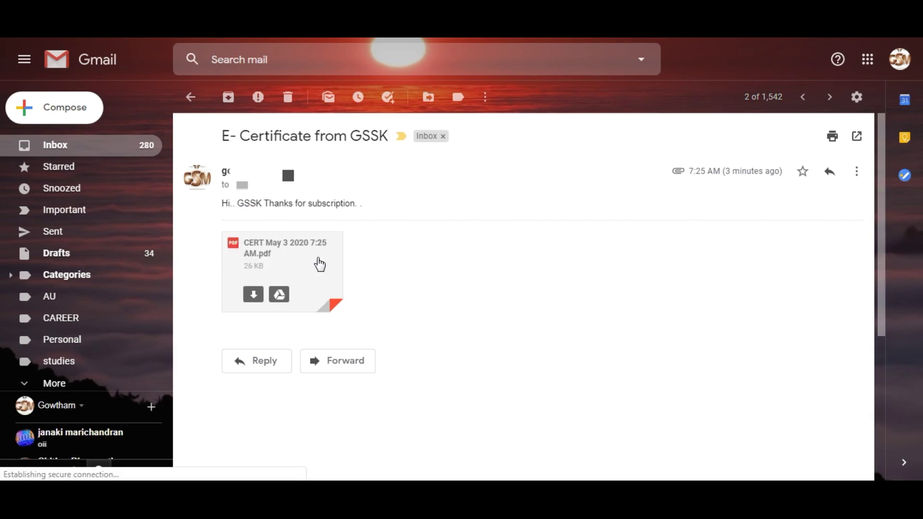